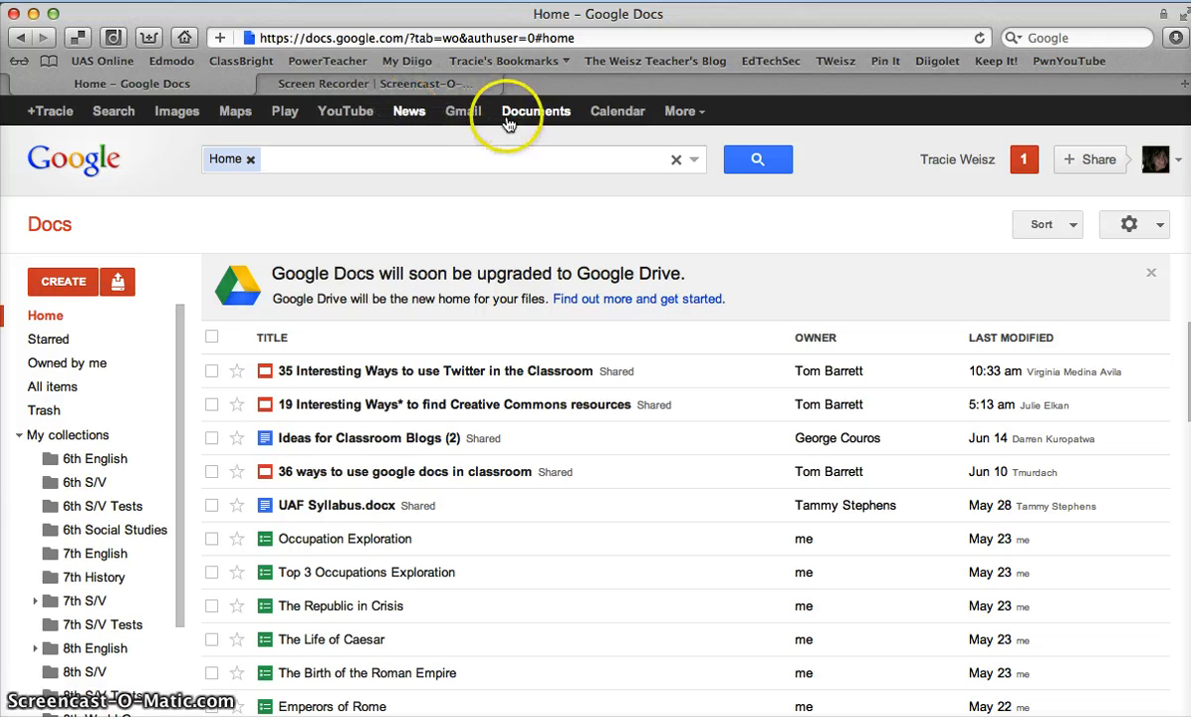
click(686, 114)
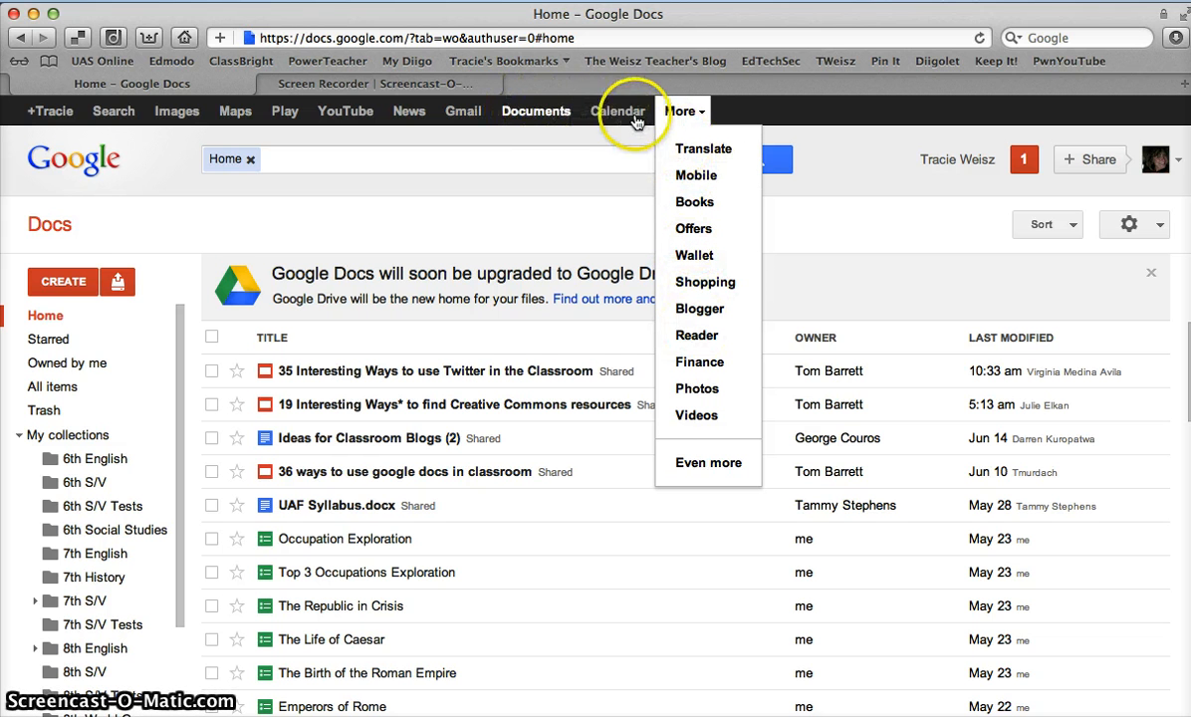
click(681, 111)
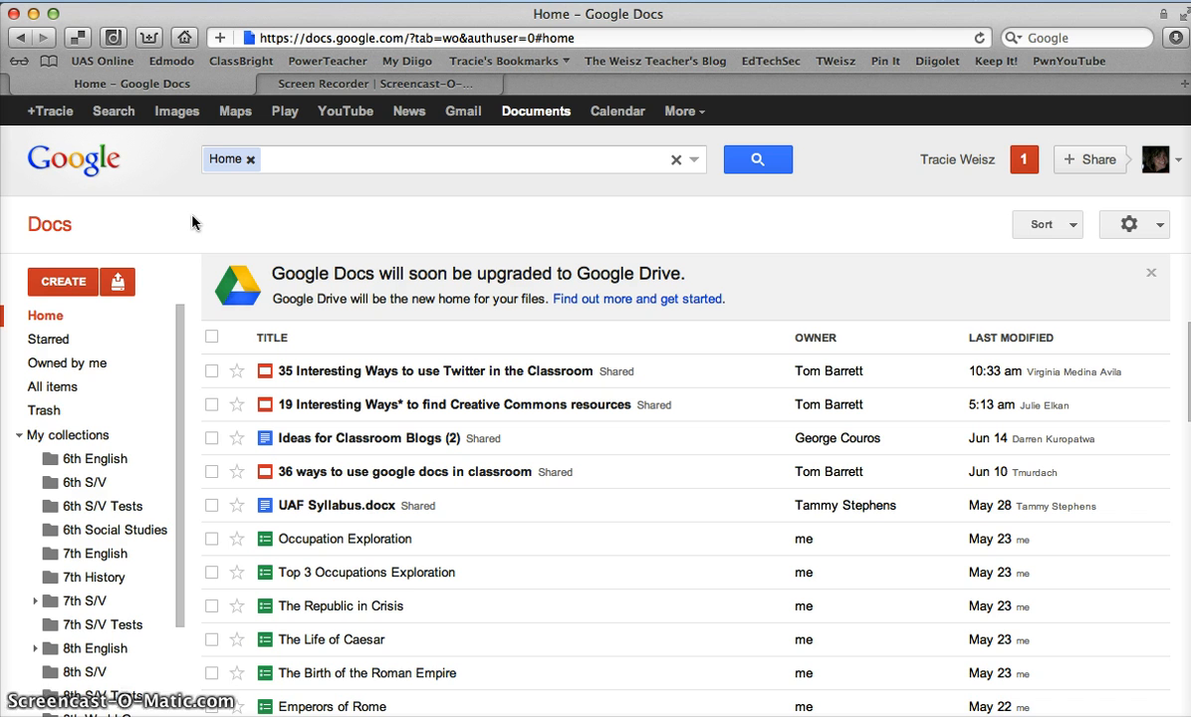
Create a new text document and rename it Test Document
click(68, 285)
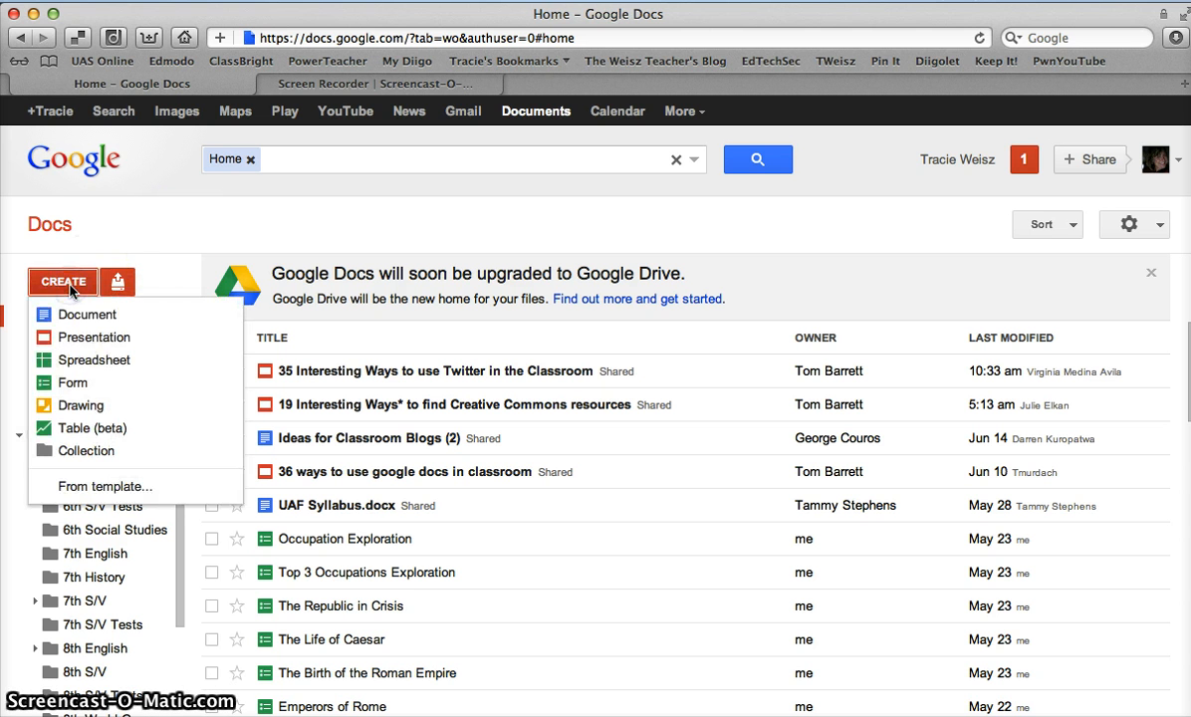
click(71, 319)
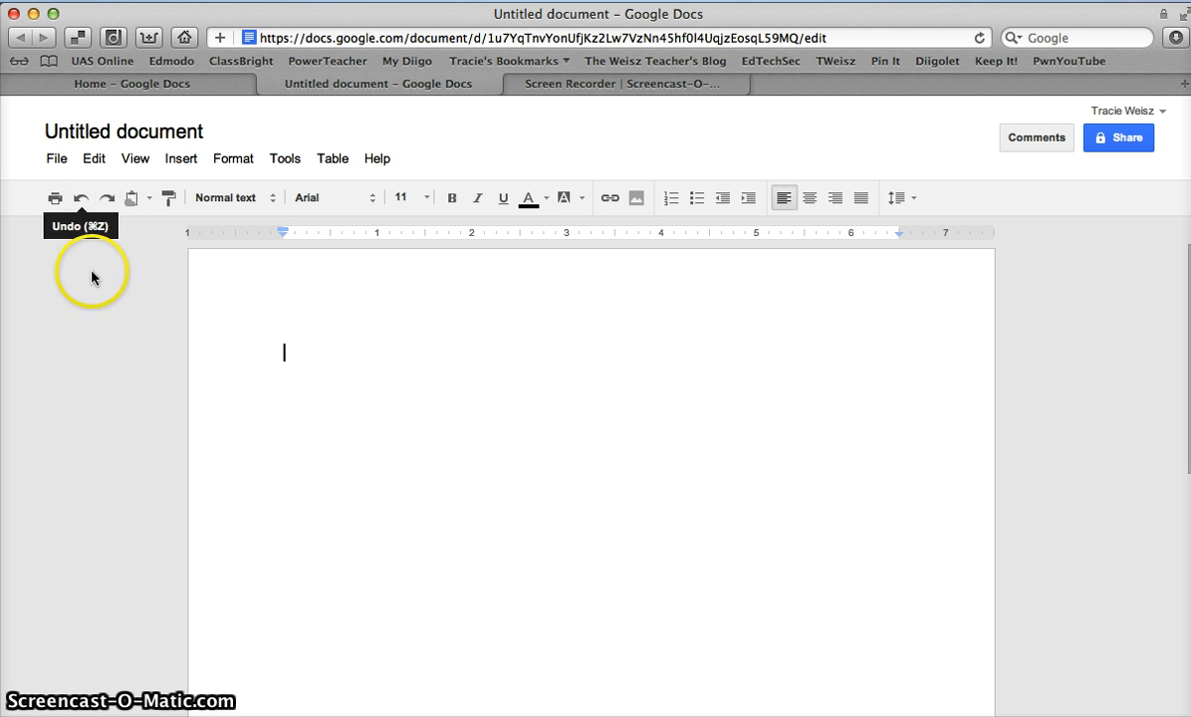
click(122, 135)
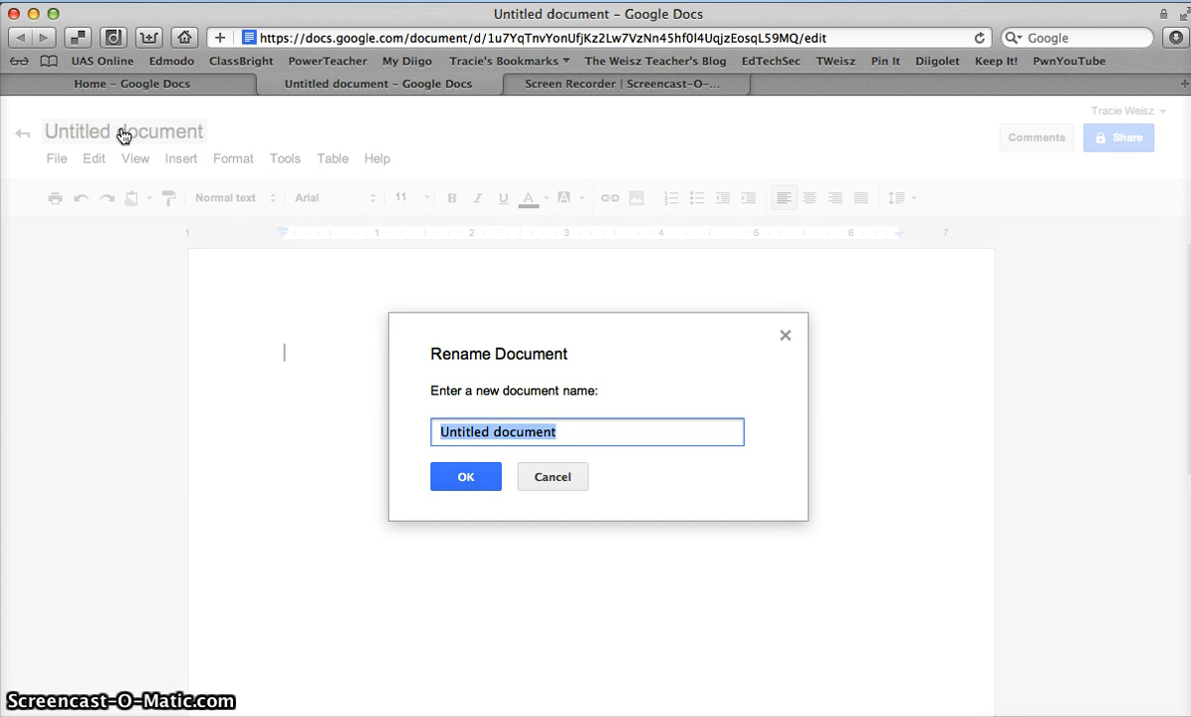
text(Test Doc)
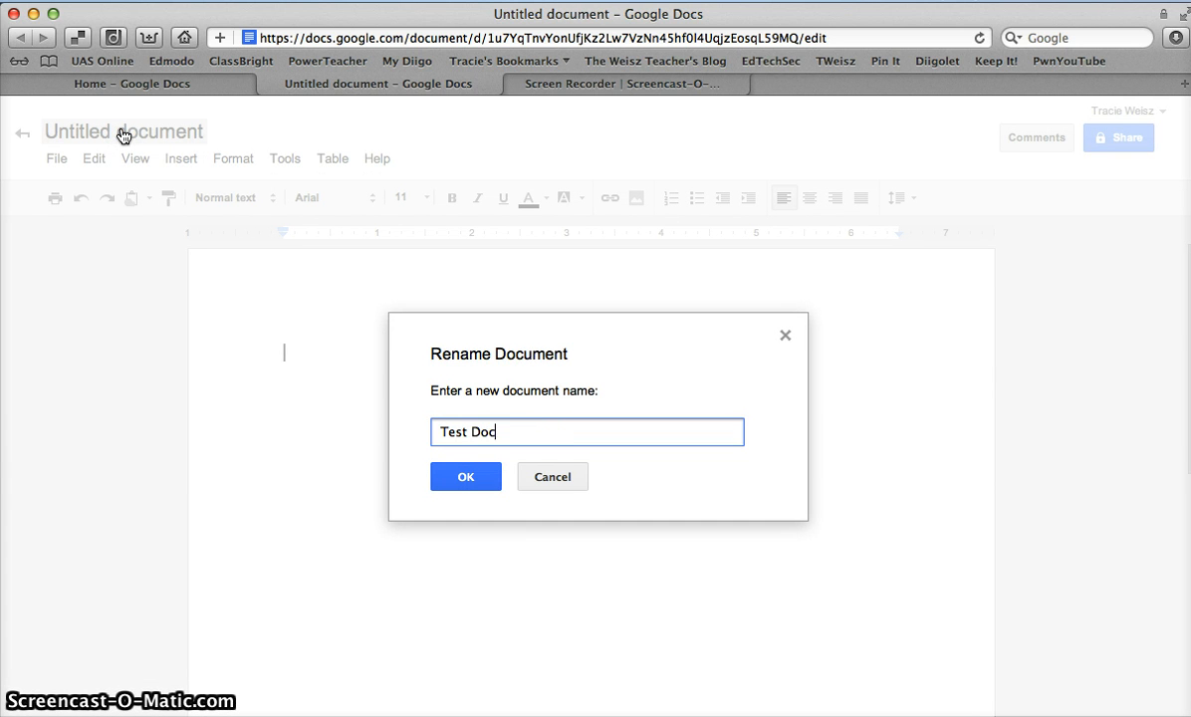
text(ument)
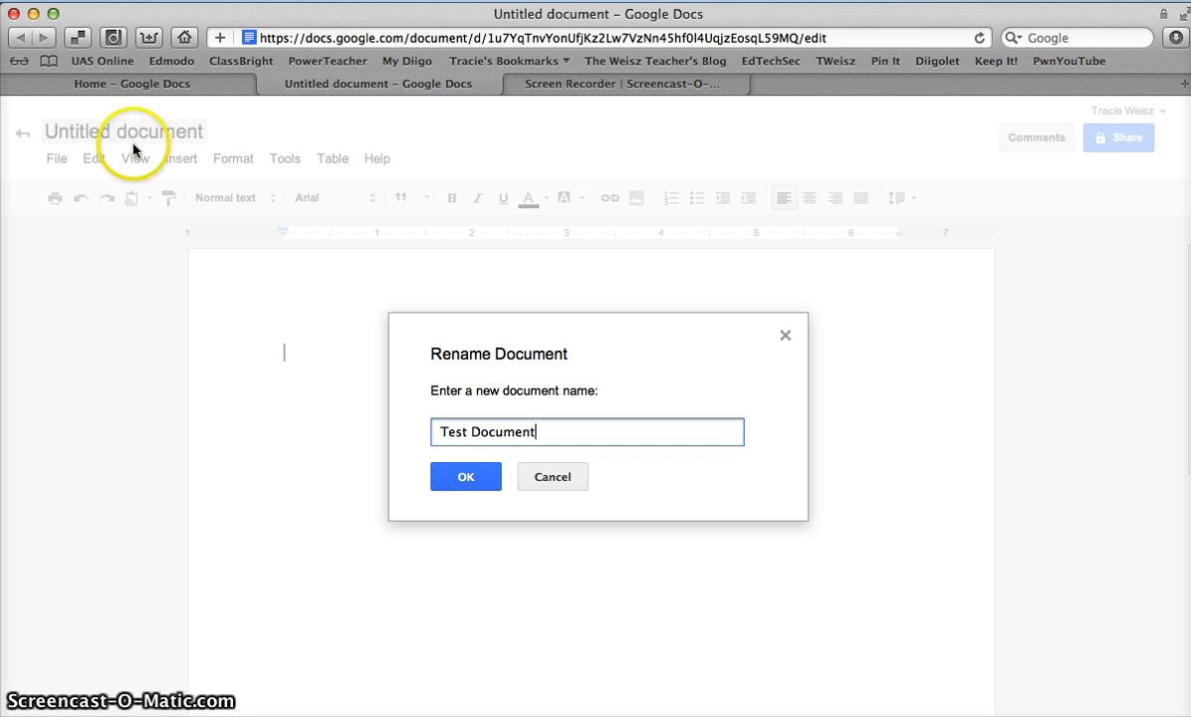
click(453, 478)
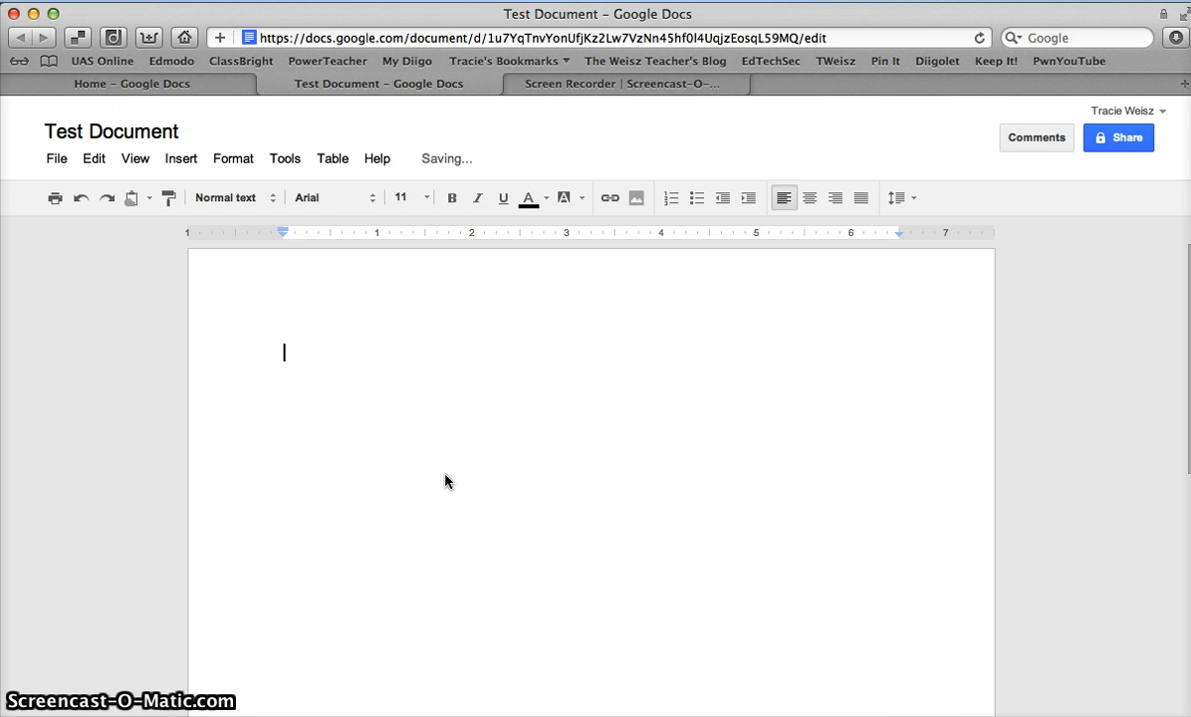
click(227, 433)
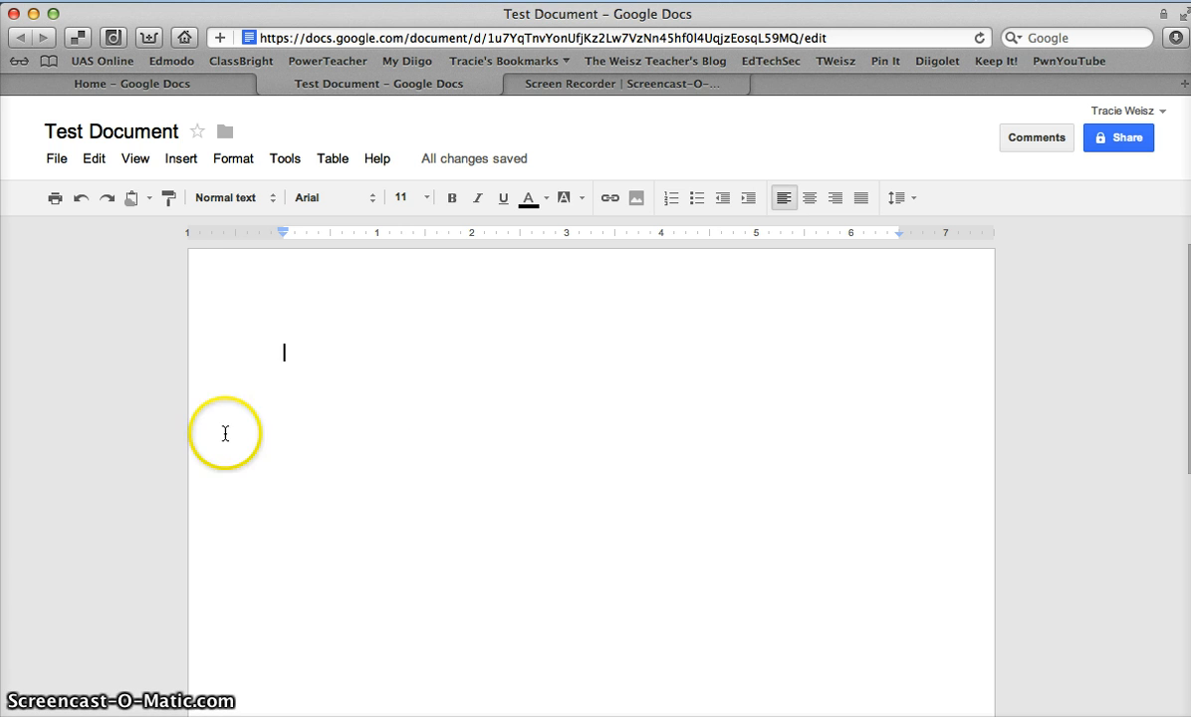
click(135, 407)
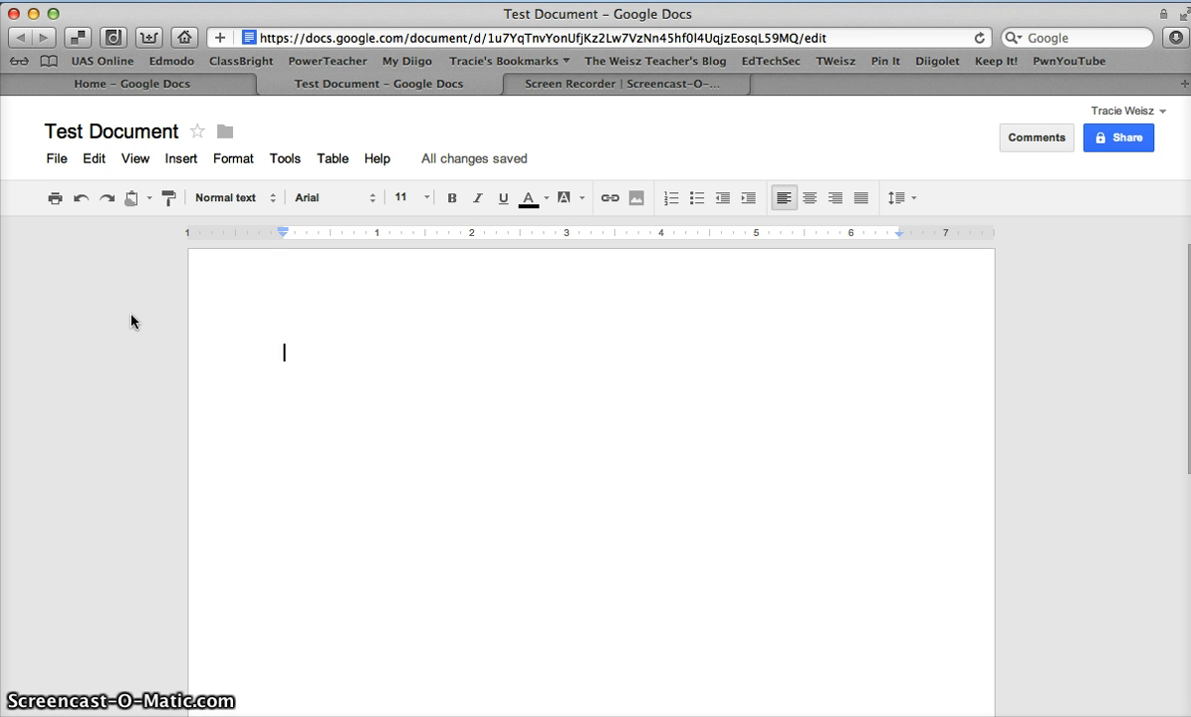
click(57, 159)
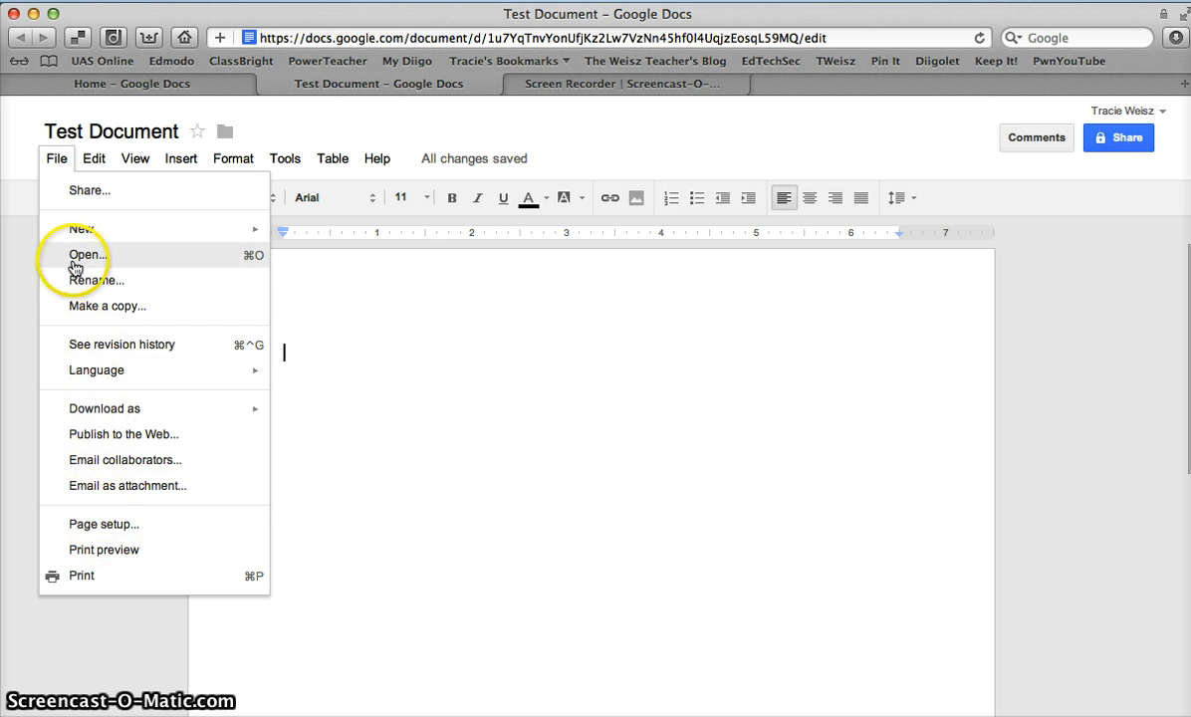
click(52, 159)
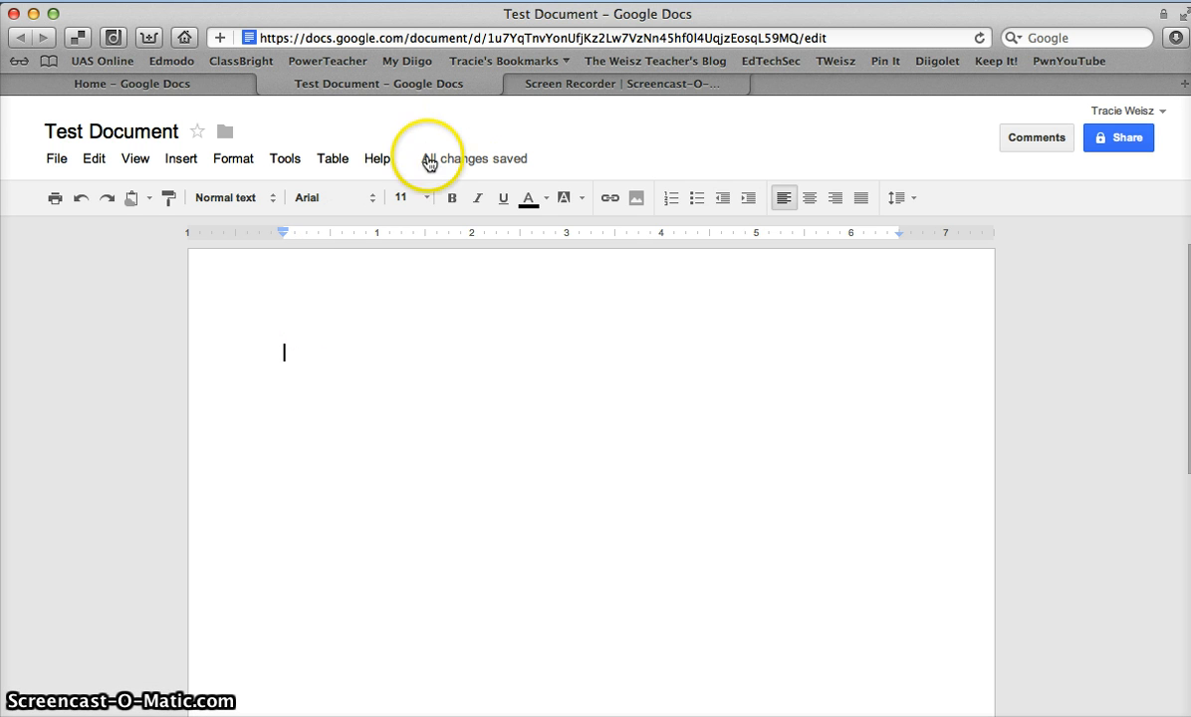
mouse_move(425, 164)
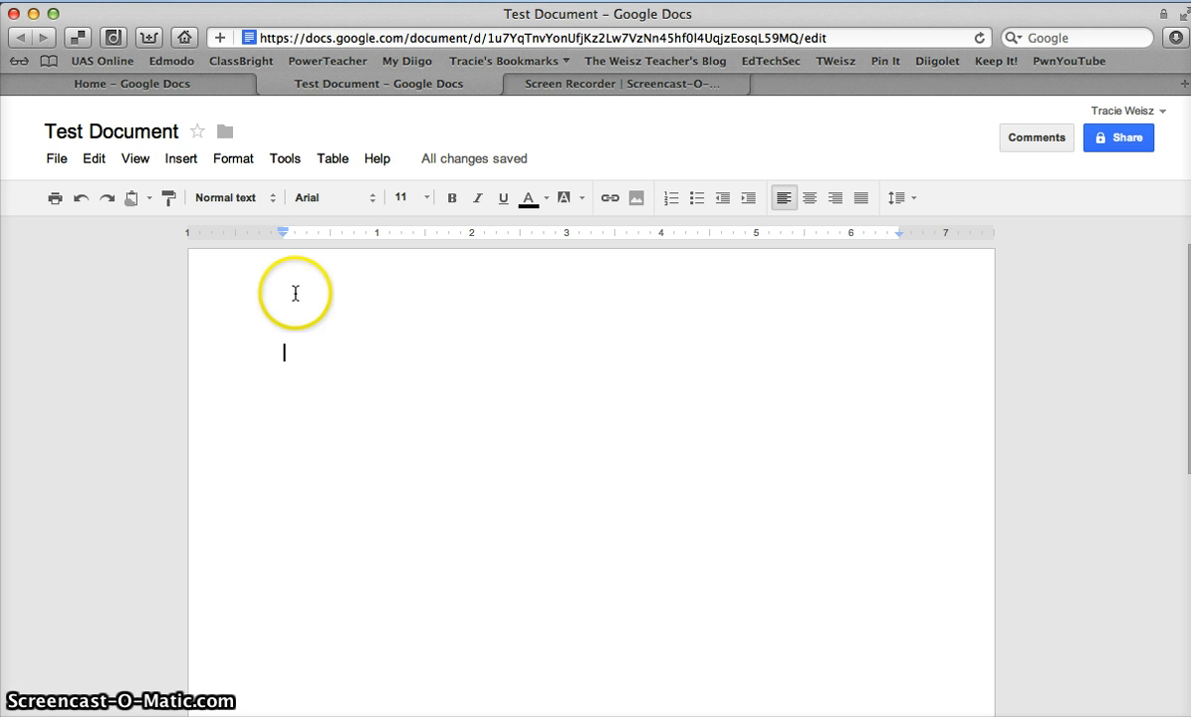
Write "This is a test sentence" on the first line of the document
click(382, 361)
click(356, 360)
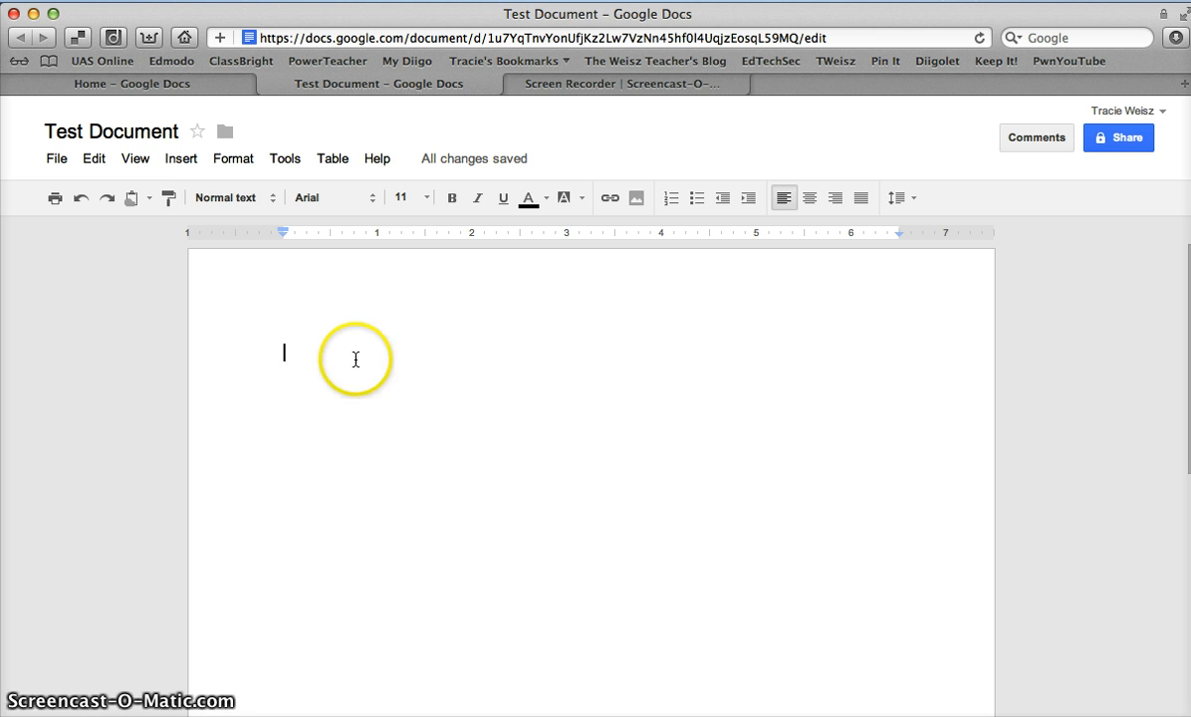
text(This )
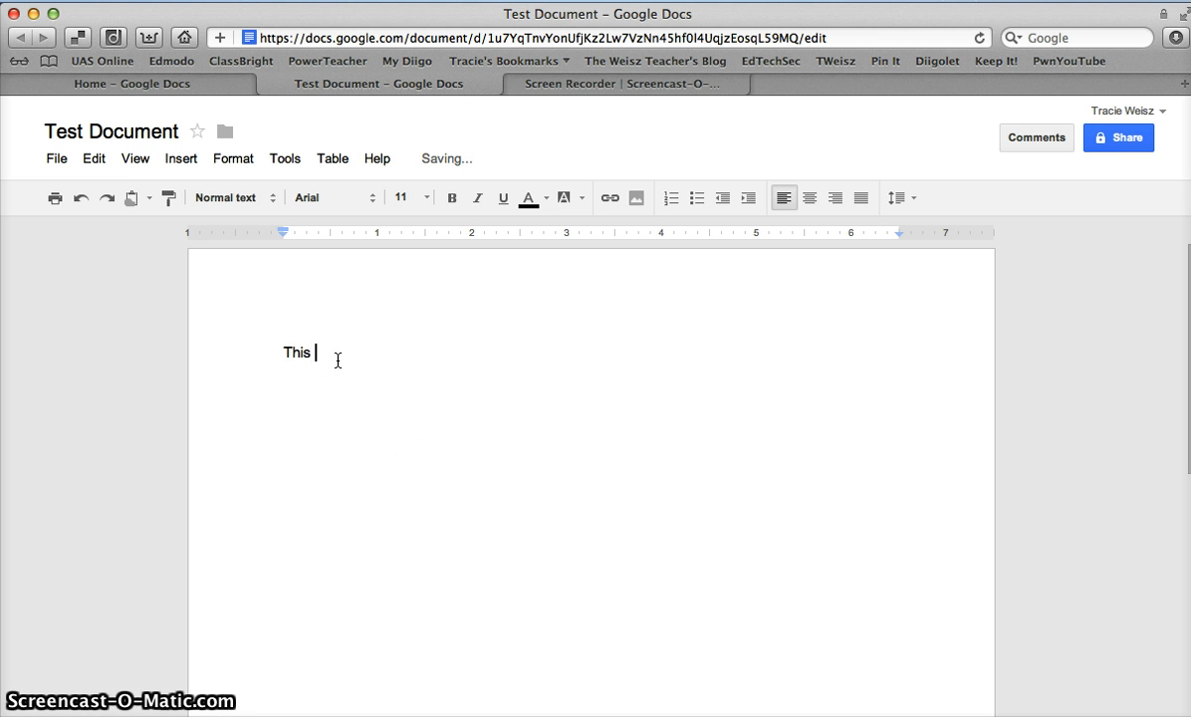
text(is a test sentence)
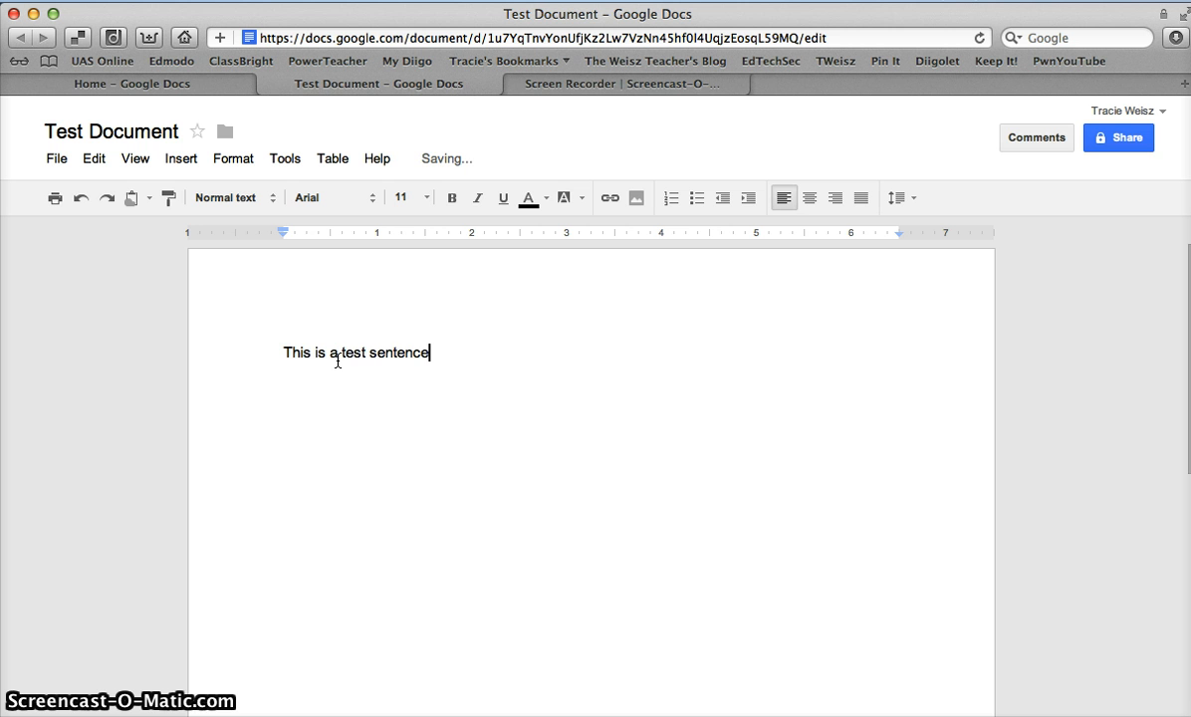
click(453, 375)
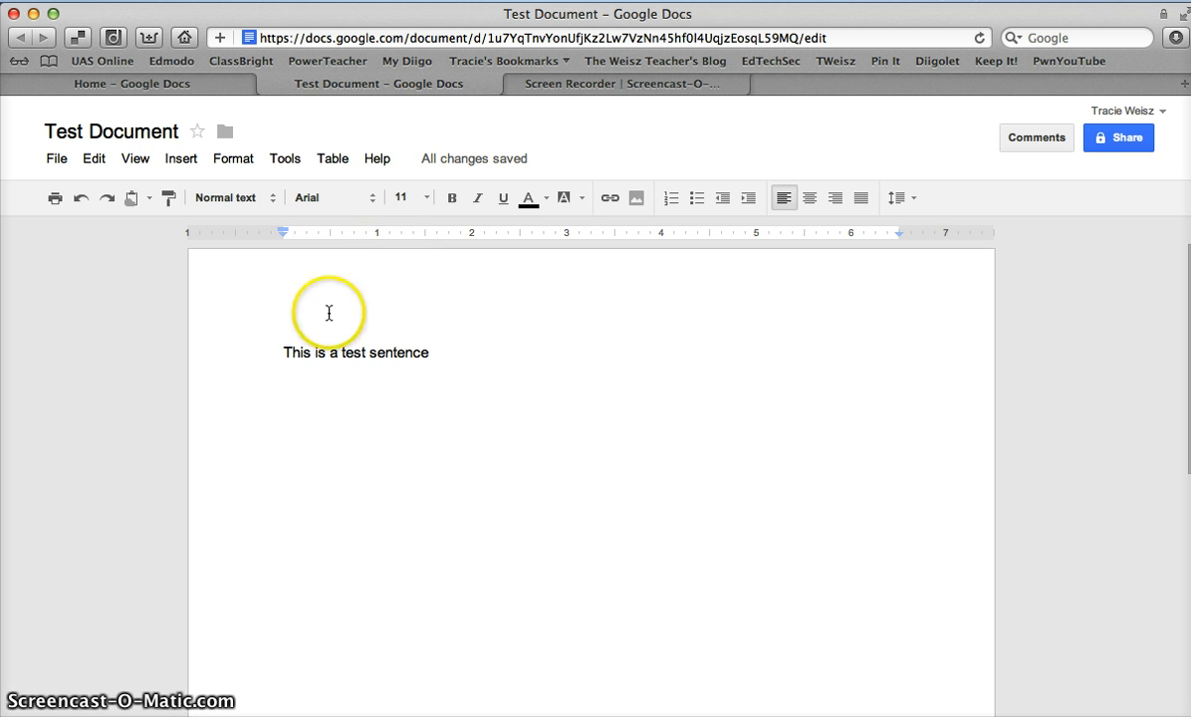
Try bold, italic and underline formatting on the whole test sentence and return it to plain text
drag(281, 350, 450, 341)
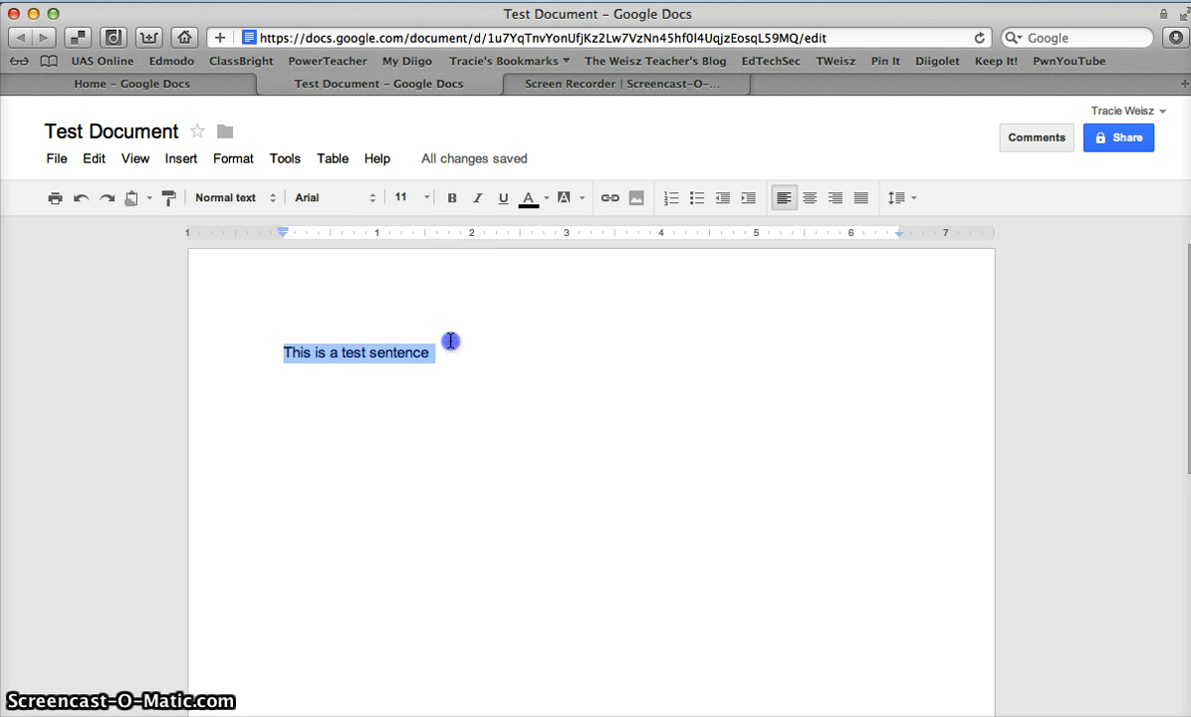
click(452, 199)
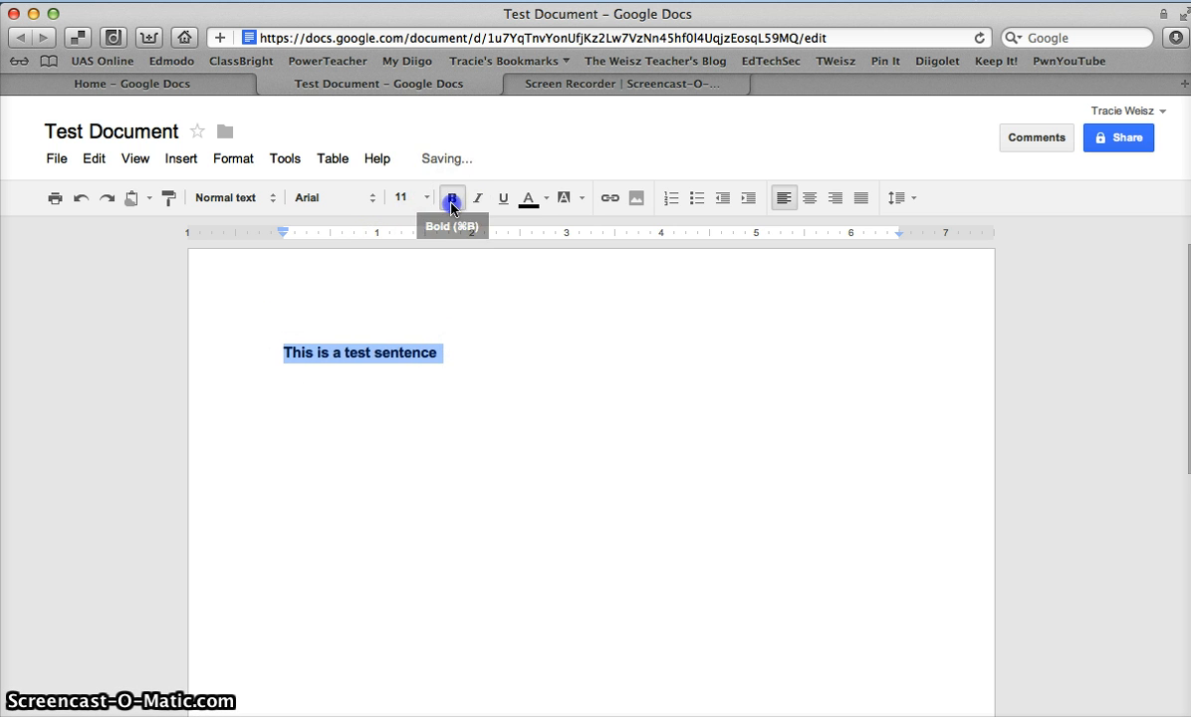
click(479, 199)
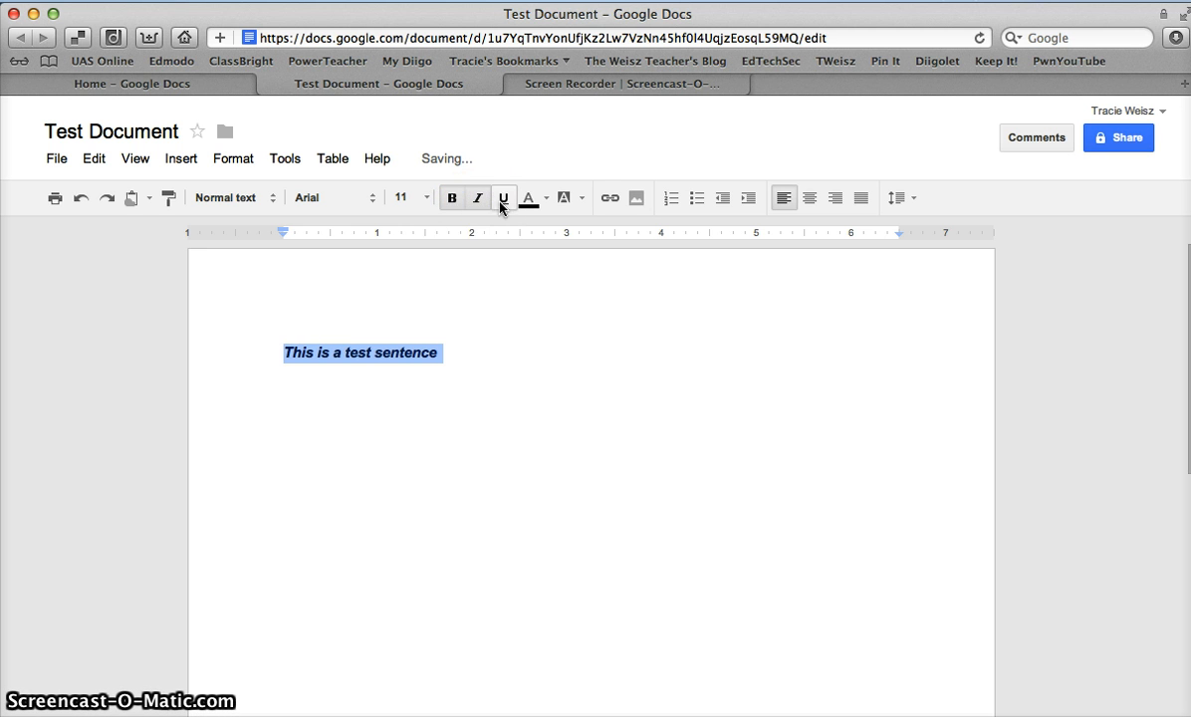
click(501, 199)
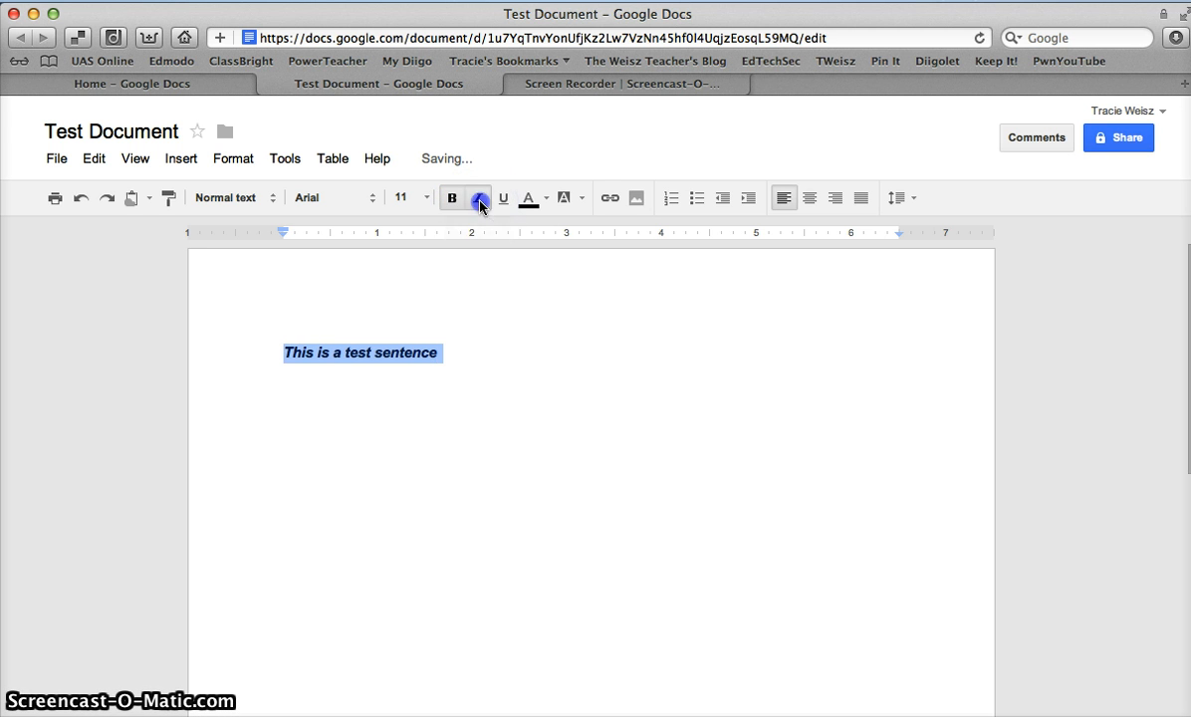
click(479, 202)
click(453, 199)
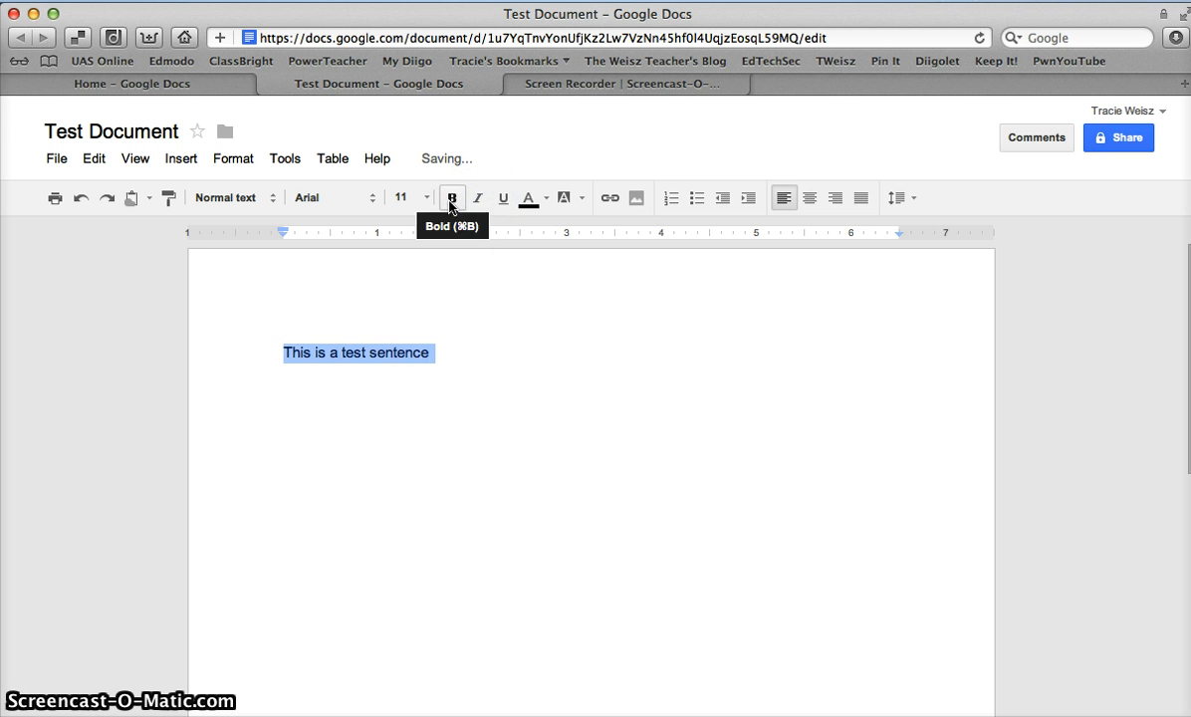
Try a dark red text colour on the selected sentence and set it back to black
click(537, 205)
click(538, 257)
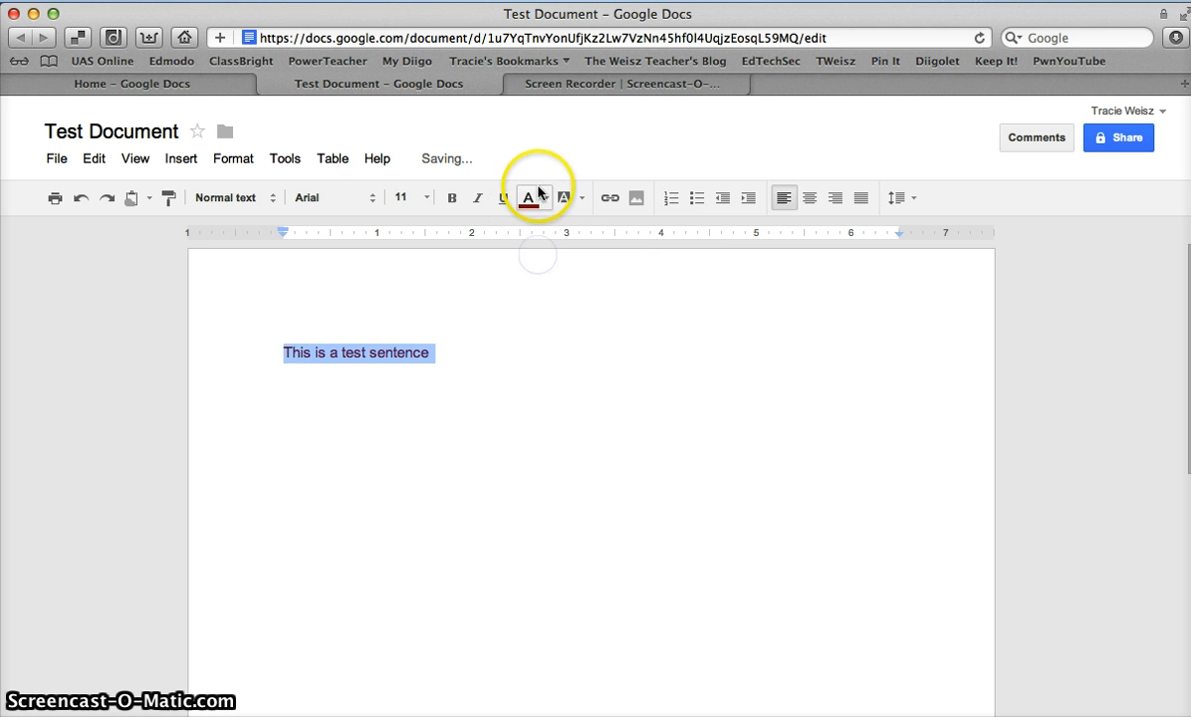
click(533, 201)
click(538, 235)
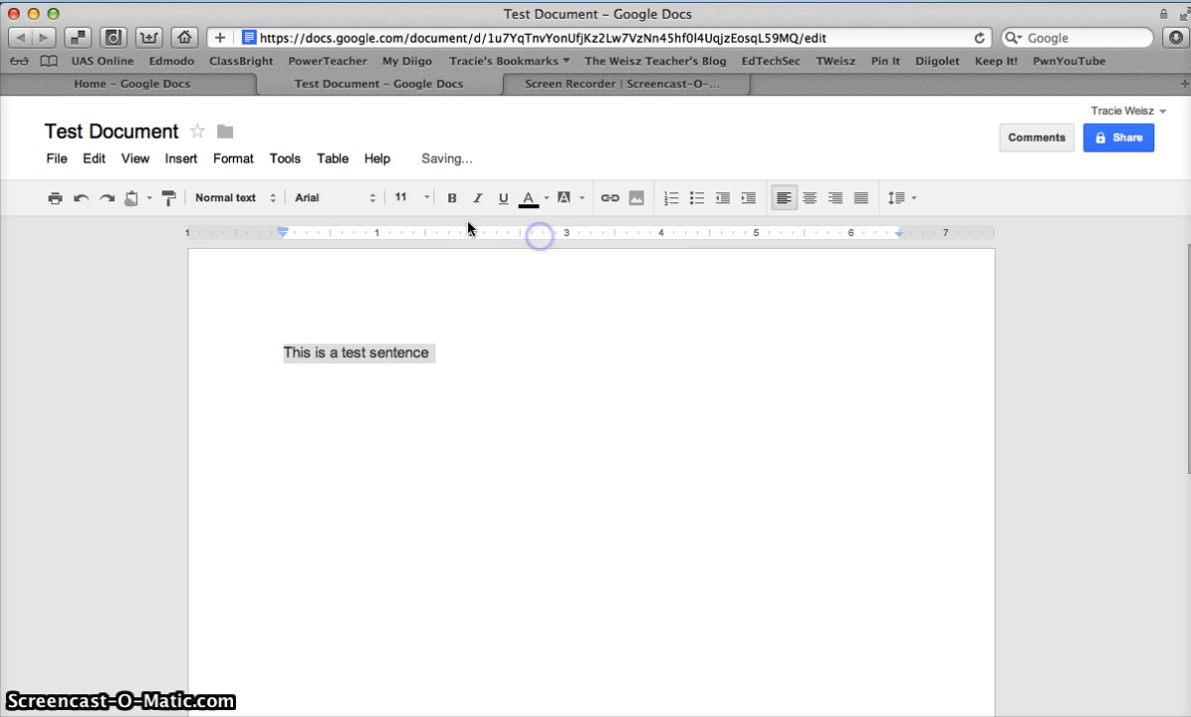
Browse the available fonts, try Syncopate on the selected sentence and set it back to Arial
click(371, 198)
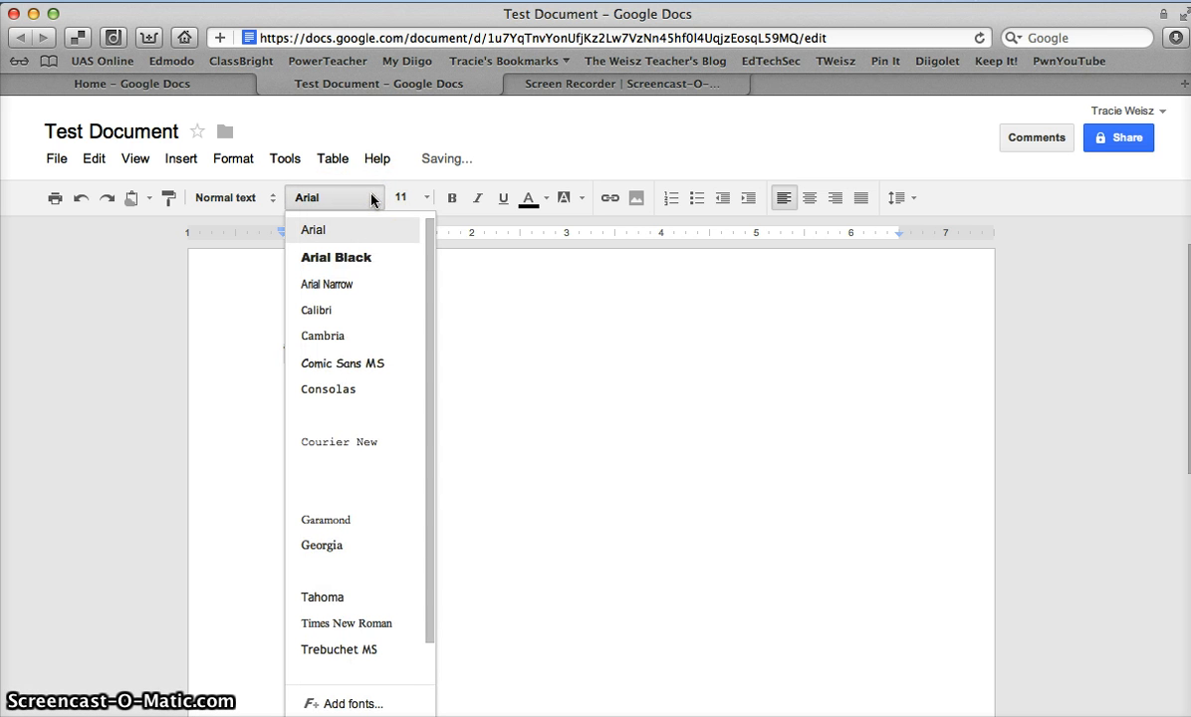
scroll(354, 525, down, 2)
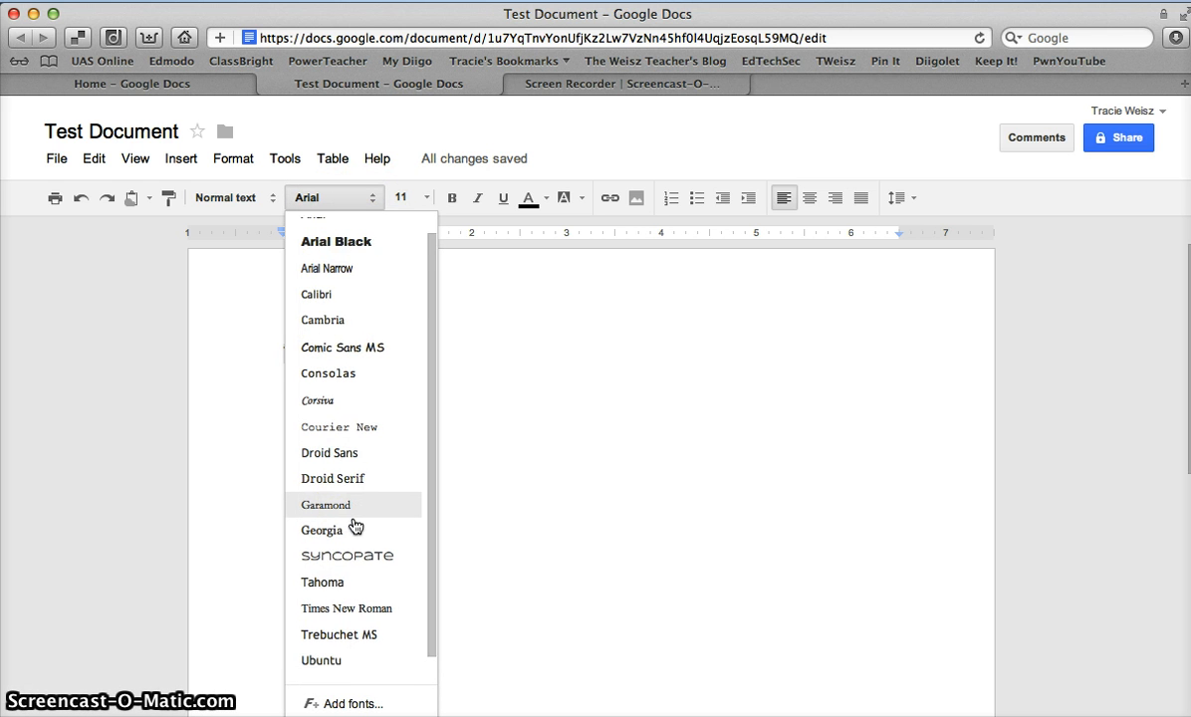
scroll(353, 526, up, 2)
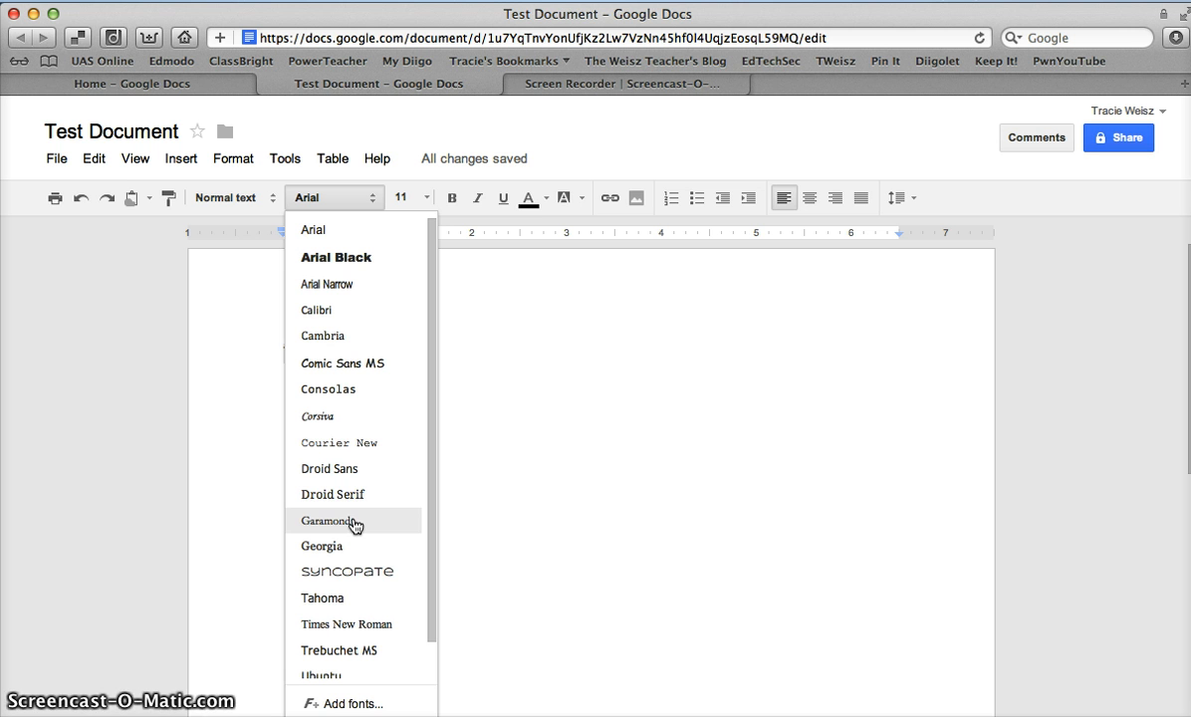
click(351, 573)
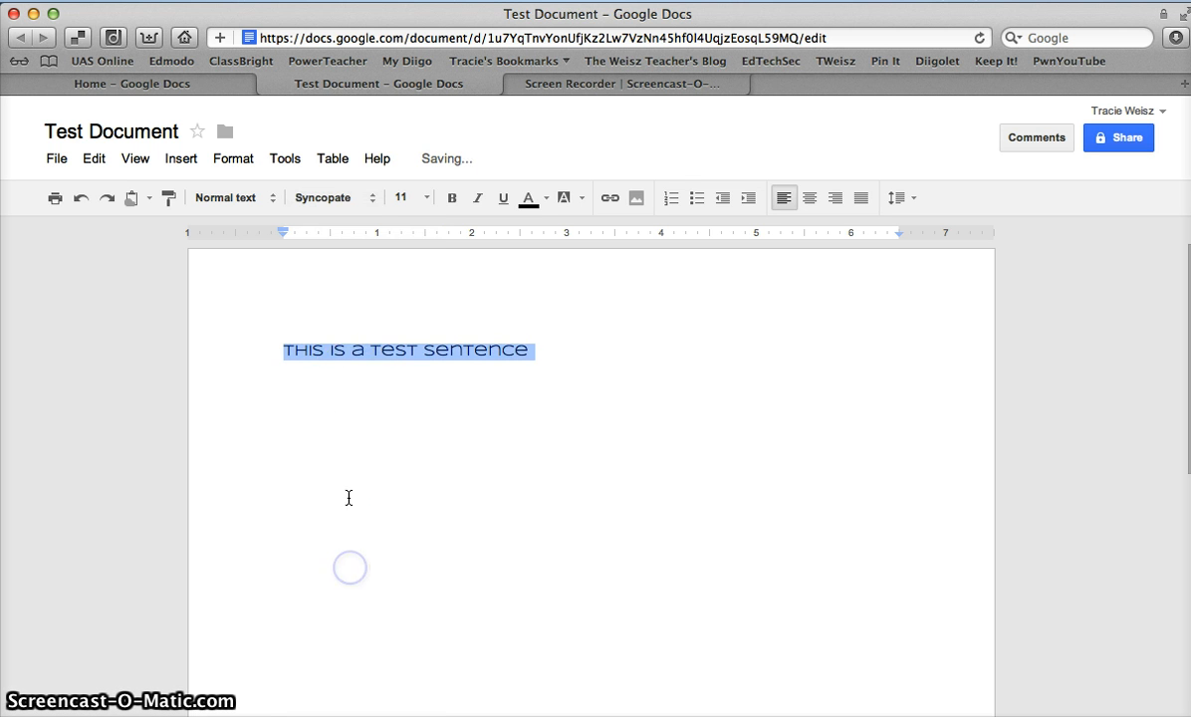
click(371, 199)
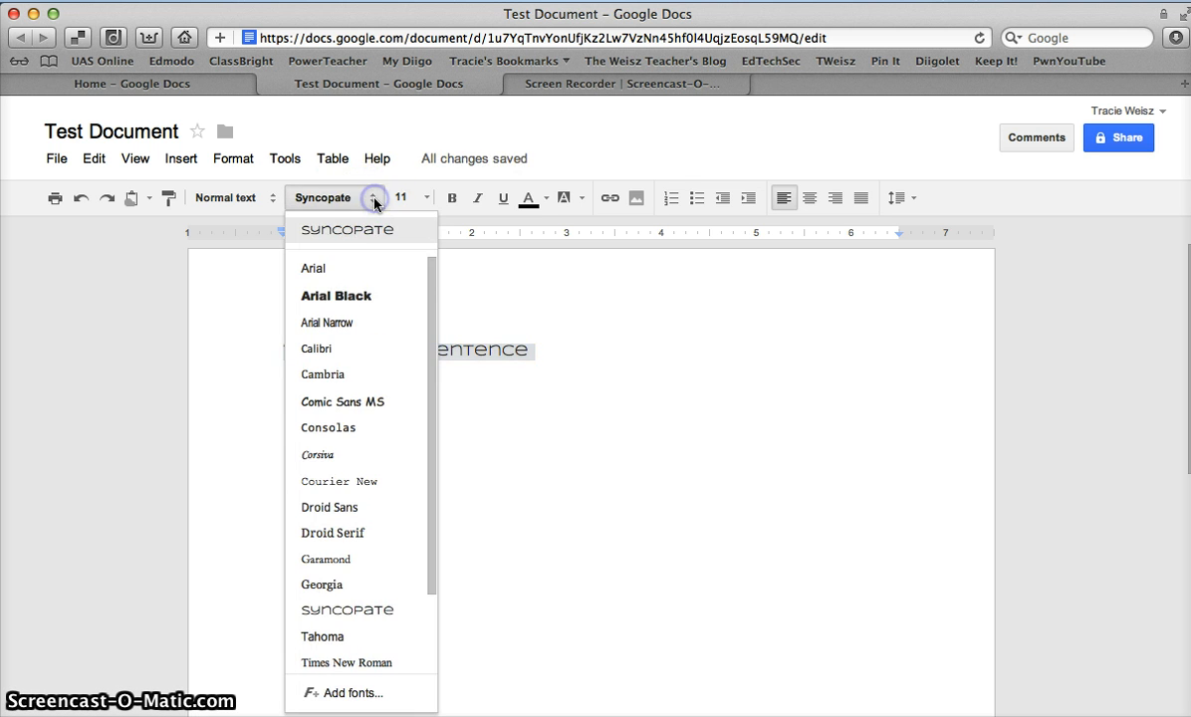
click(344, 267)
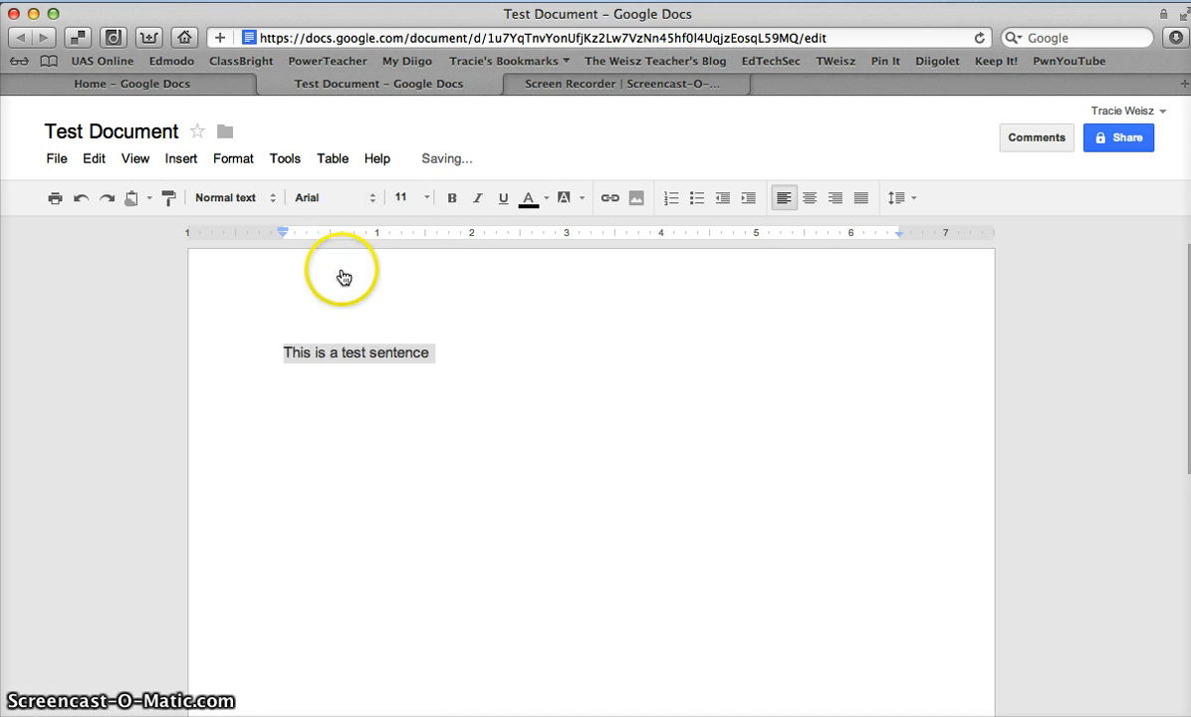
Set the font size of the selected sentence to 12
click(426, 198)
click(409, 330)
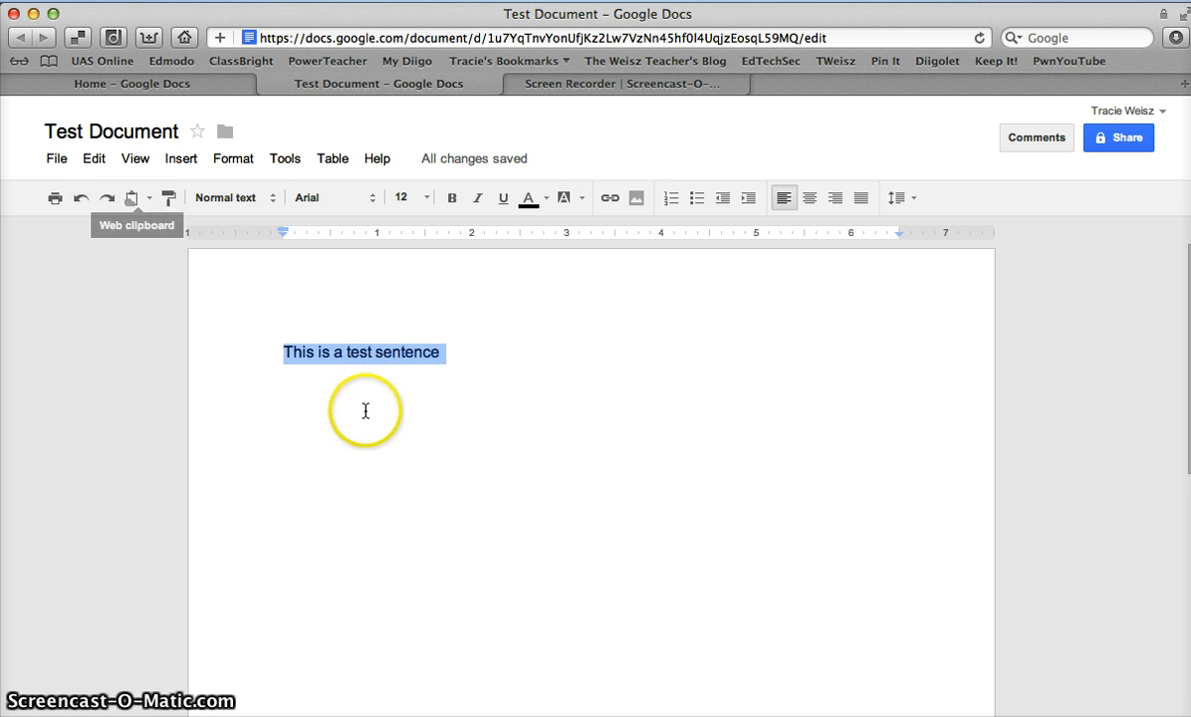
Delete the sentence and undo the deletion, and try right alignment on it before restoring left alignment
key(BackSpace)
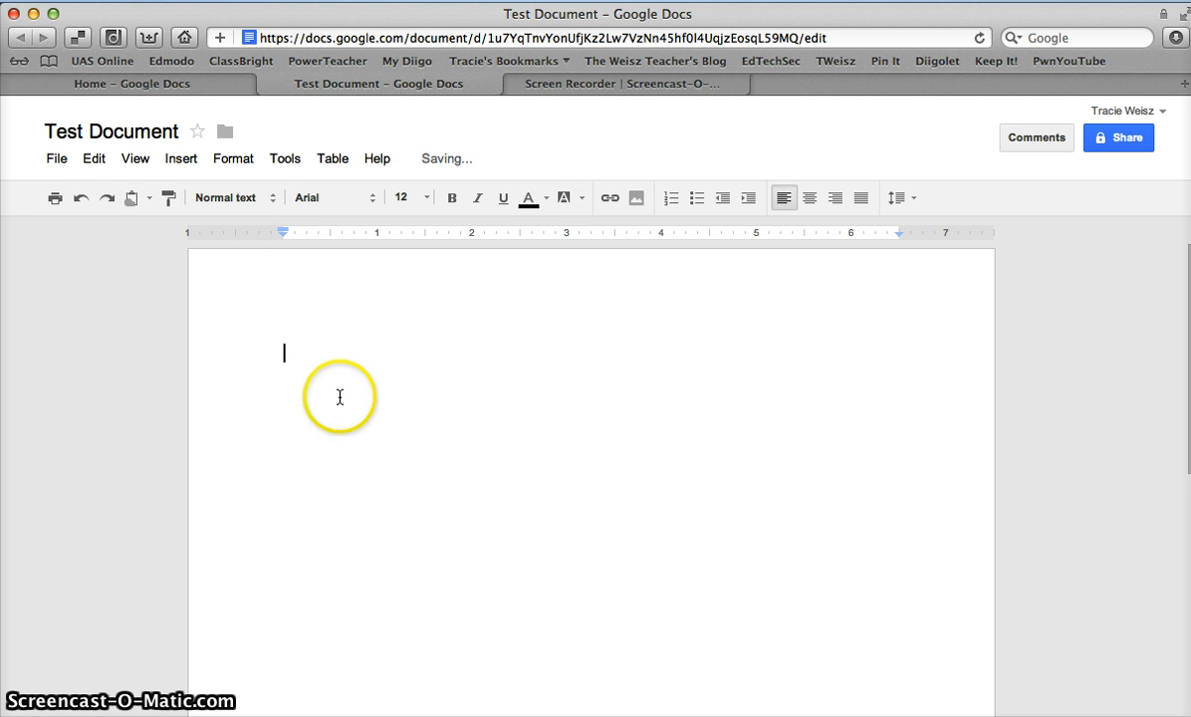
click(81, 198)
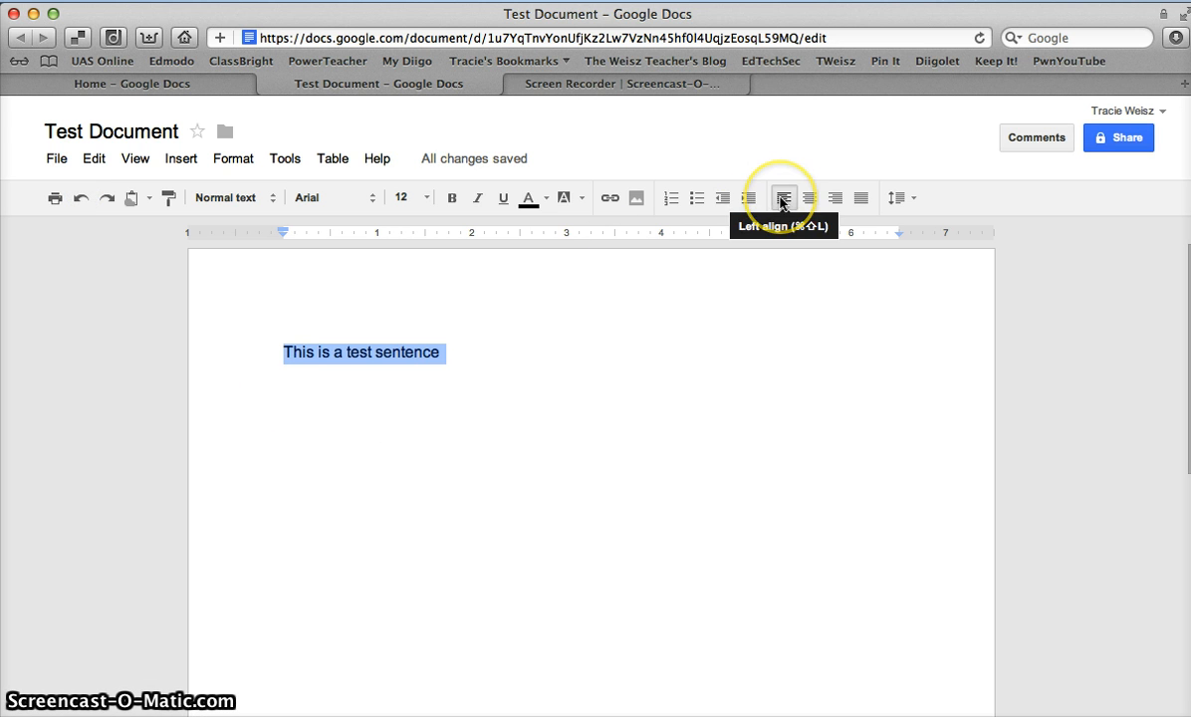
click(835, 198)
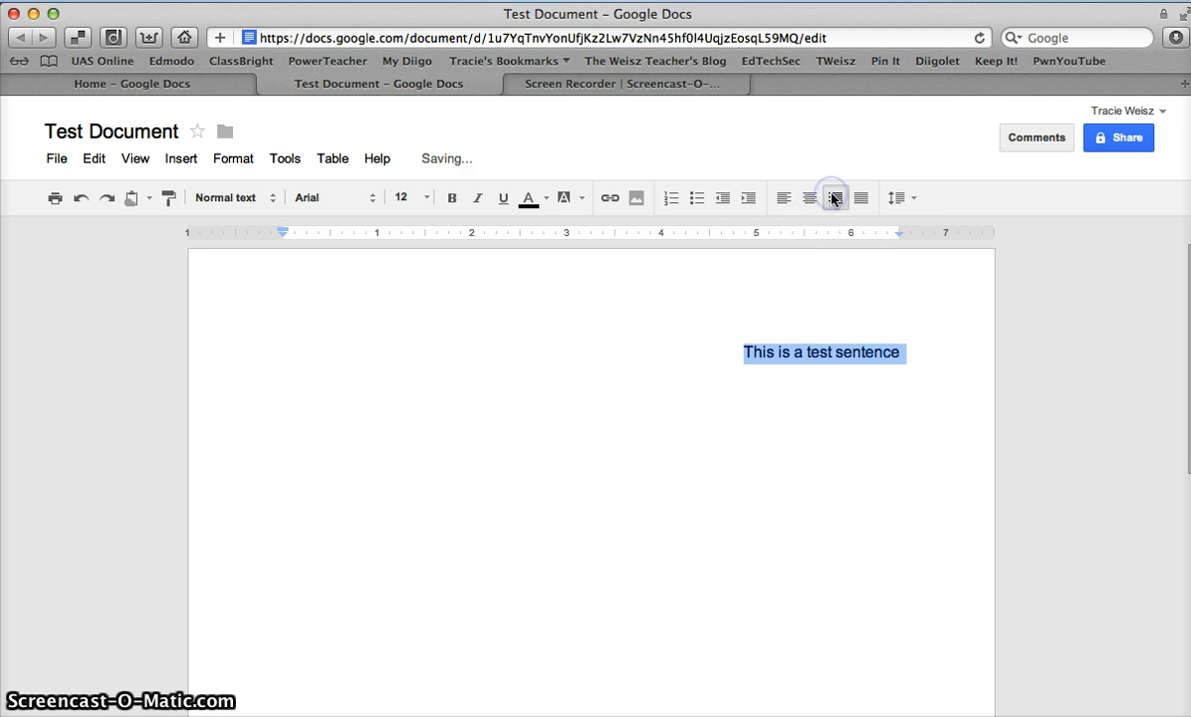
click(783, 197)
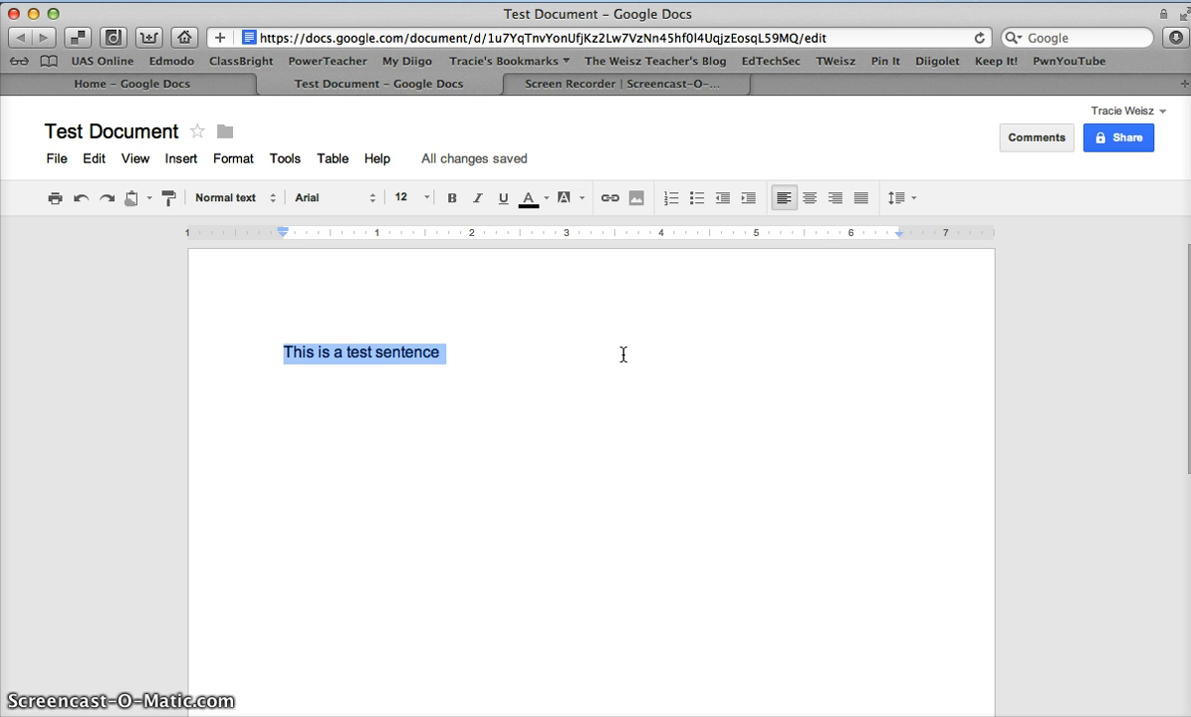
Review the document's sharing settings, including who has access and the option to add people, and return to the document
click(1103, 140)
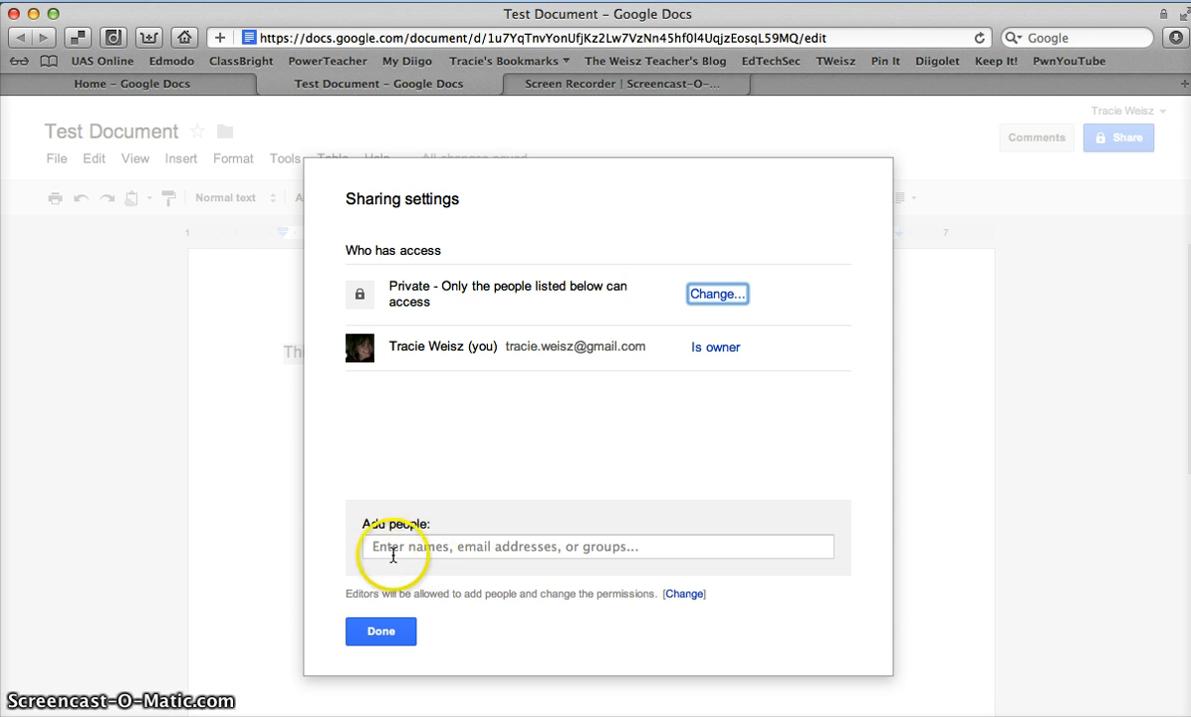
click(474, 546)
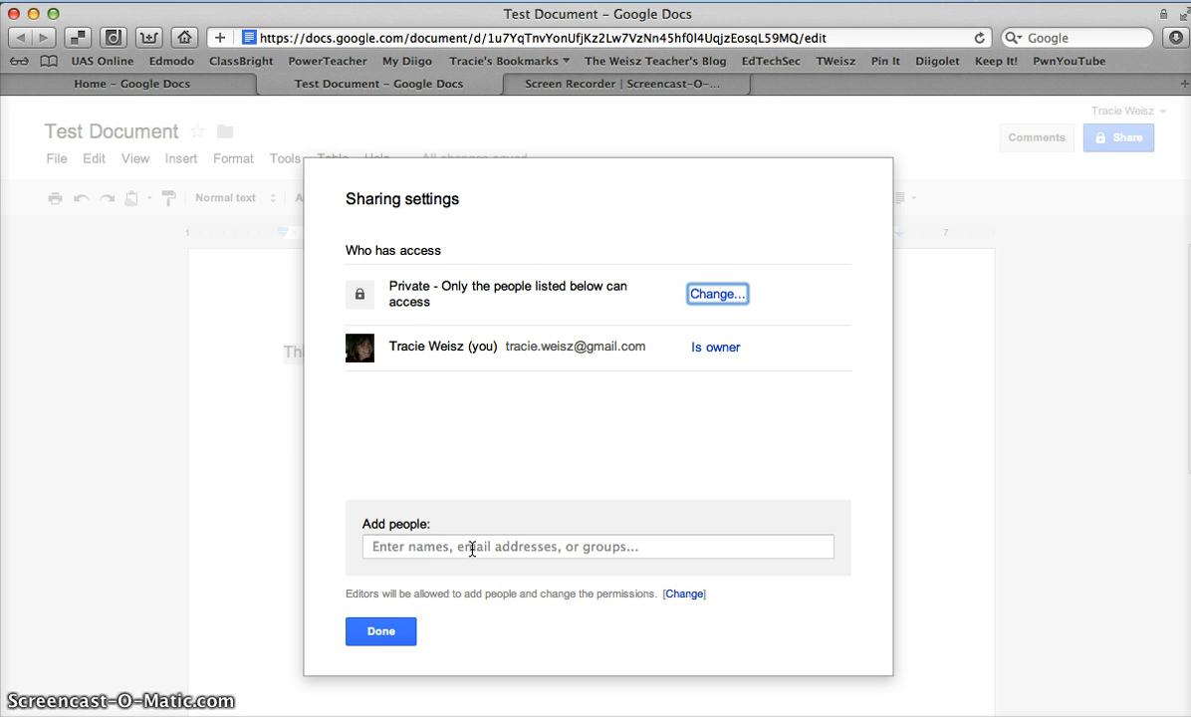
click(452, 547)
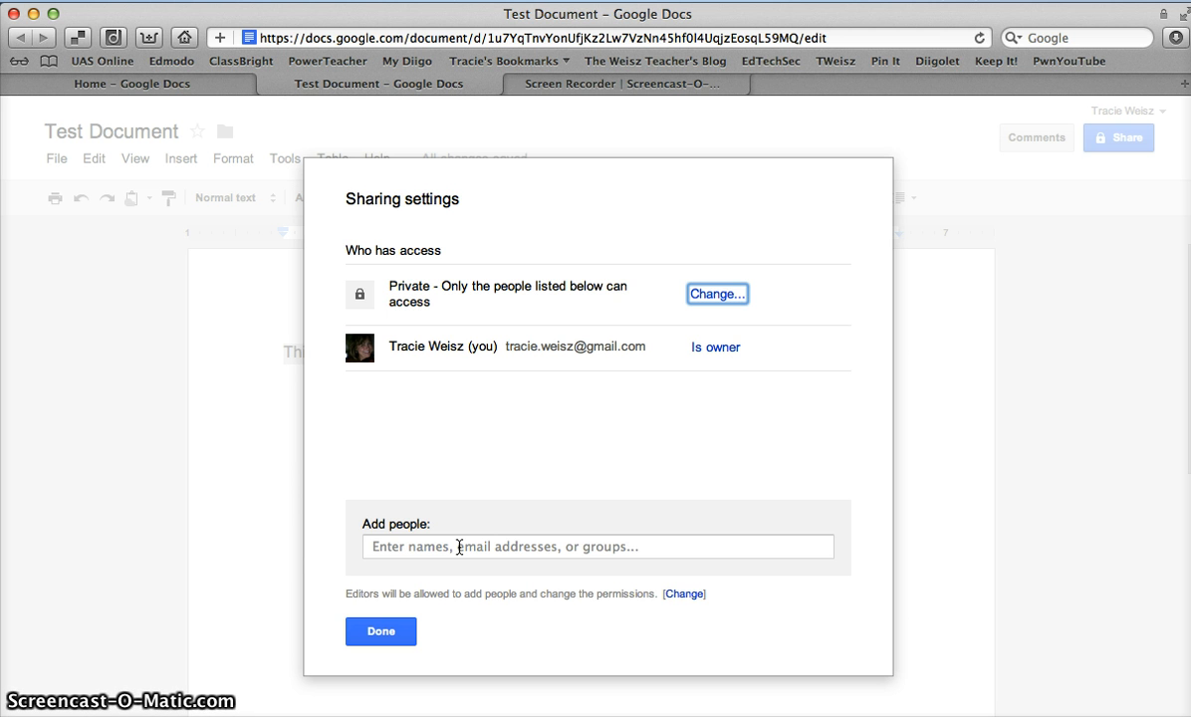
click(233, 505)
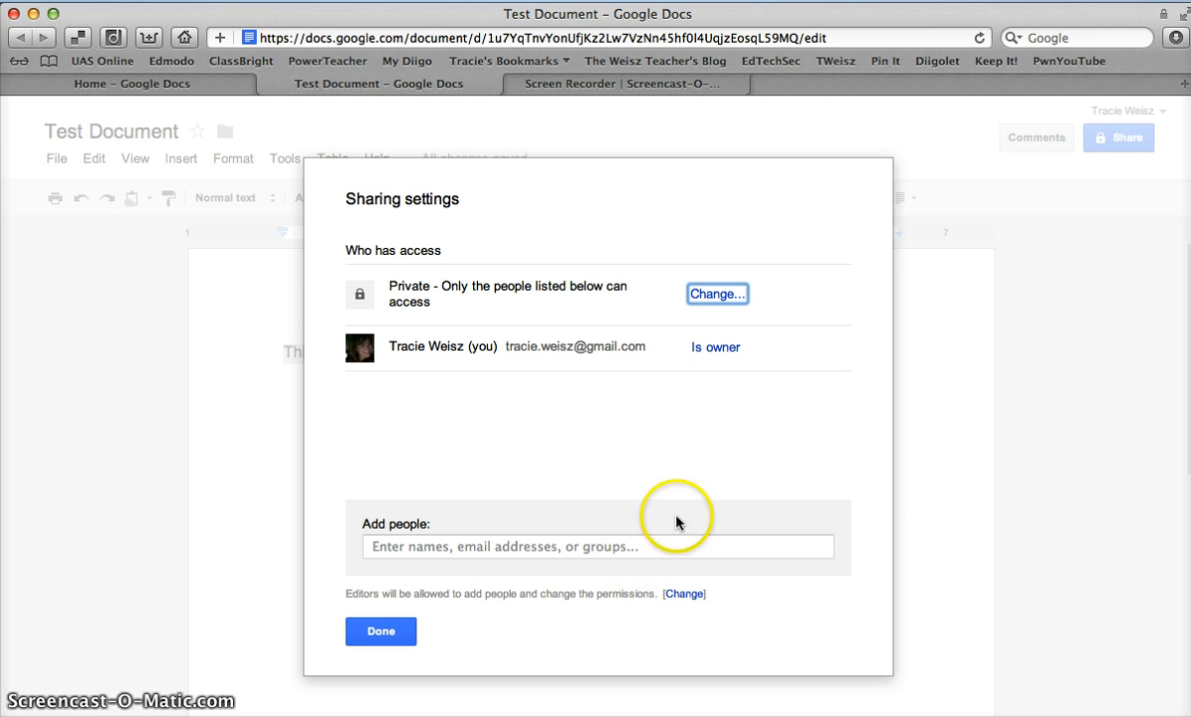
click(937, 502)
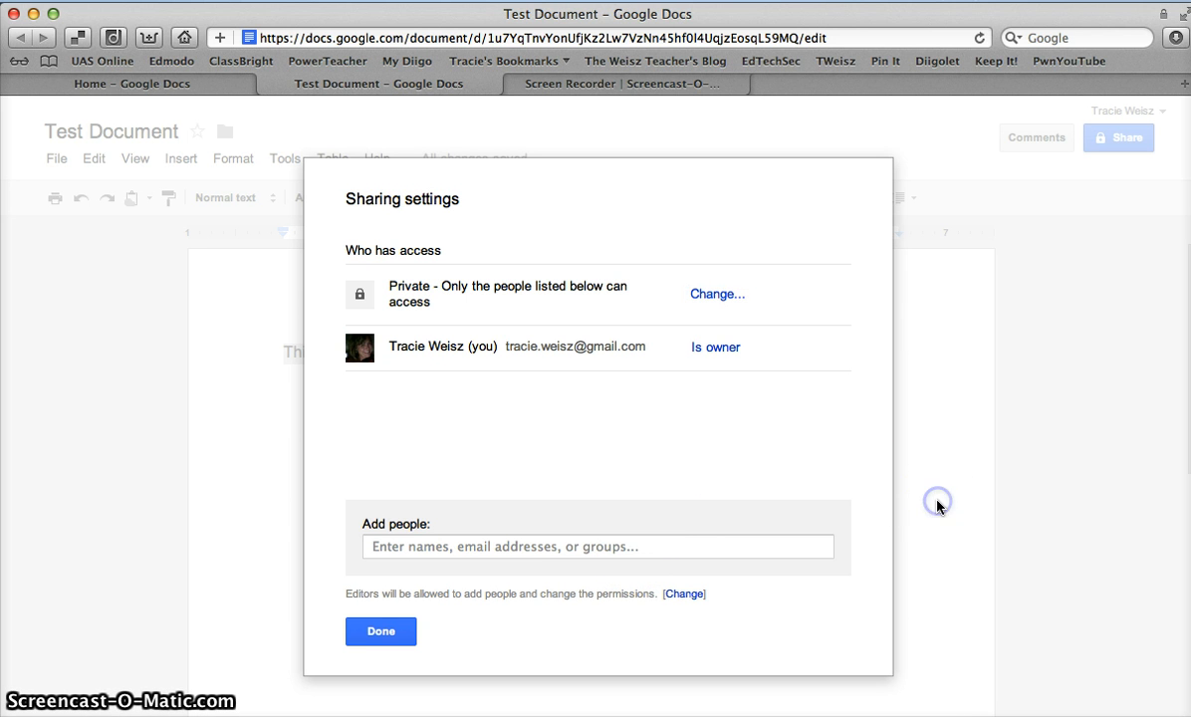
click(384, 633)
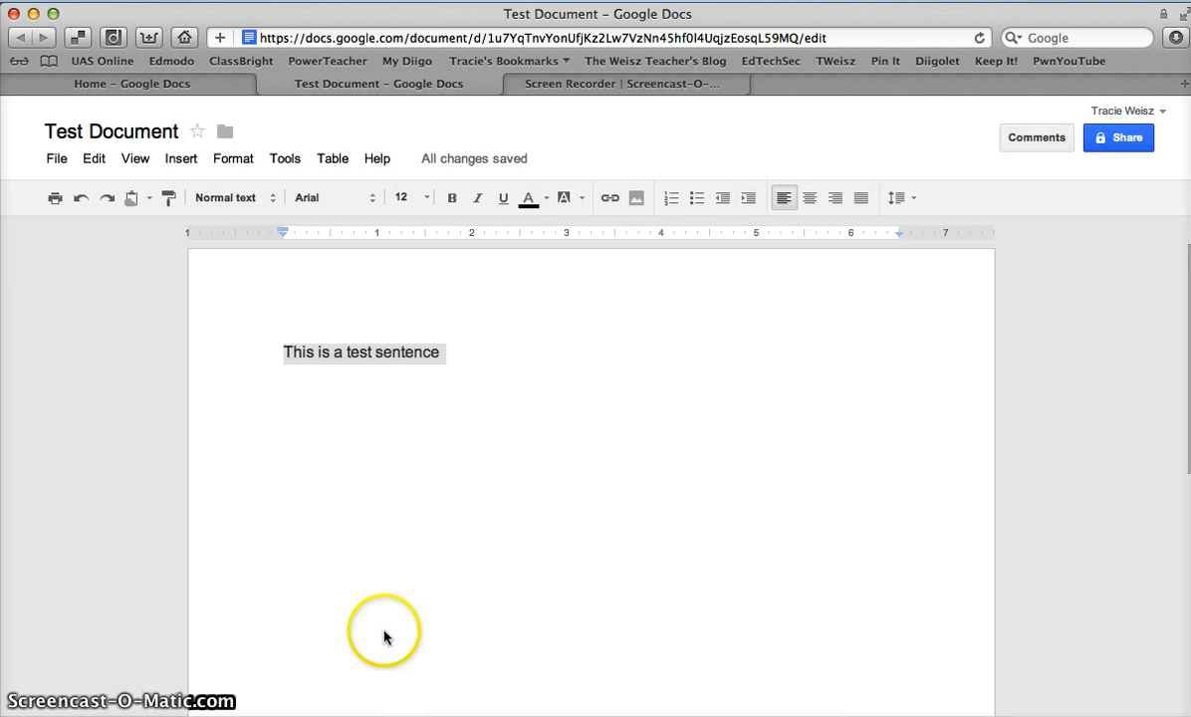
click(534, 365)
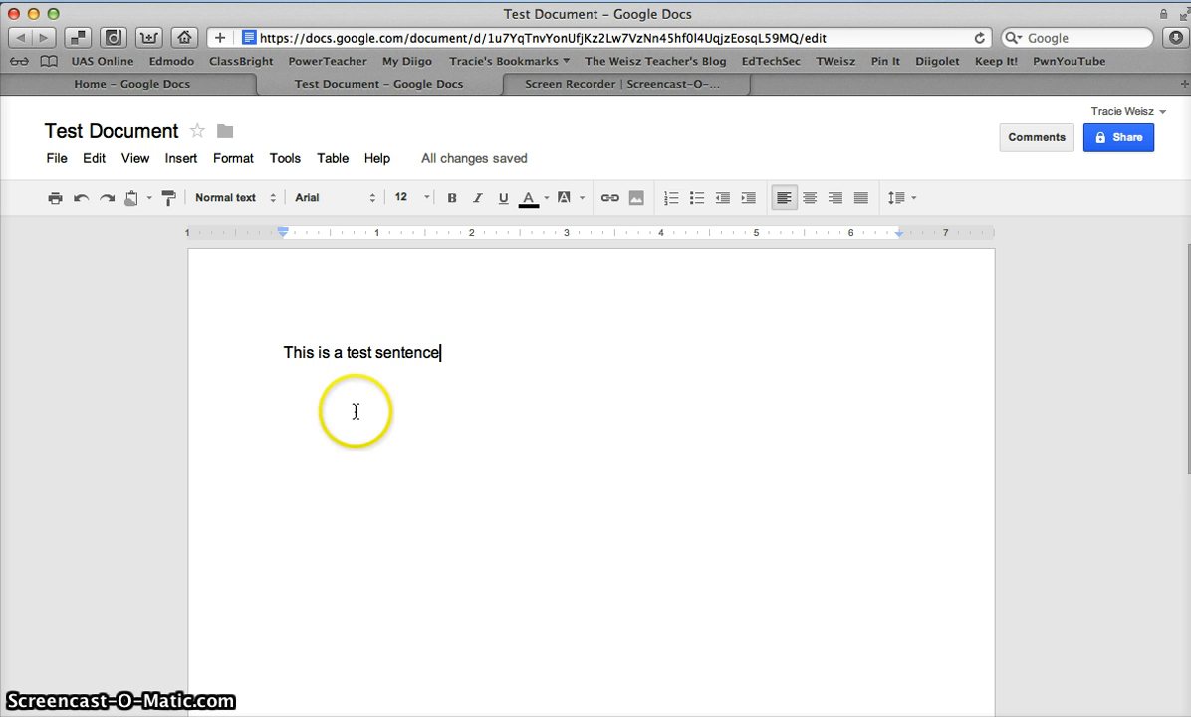
Copy the sentence "This is a test sentence" and paste the copy below the original, with a blank line between them
click(417, 375)
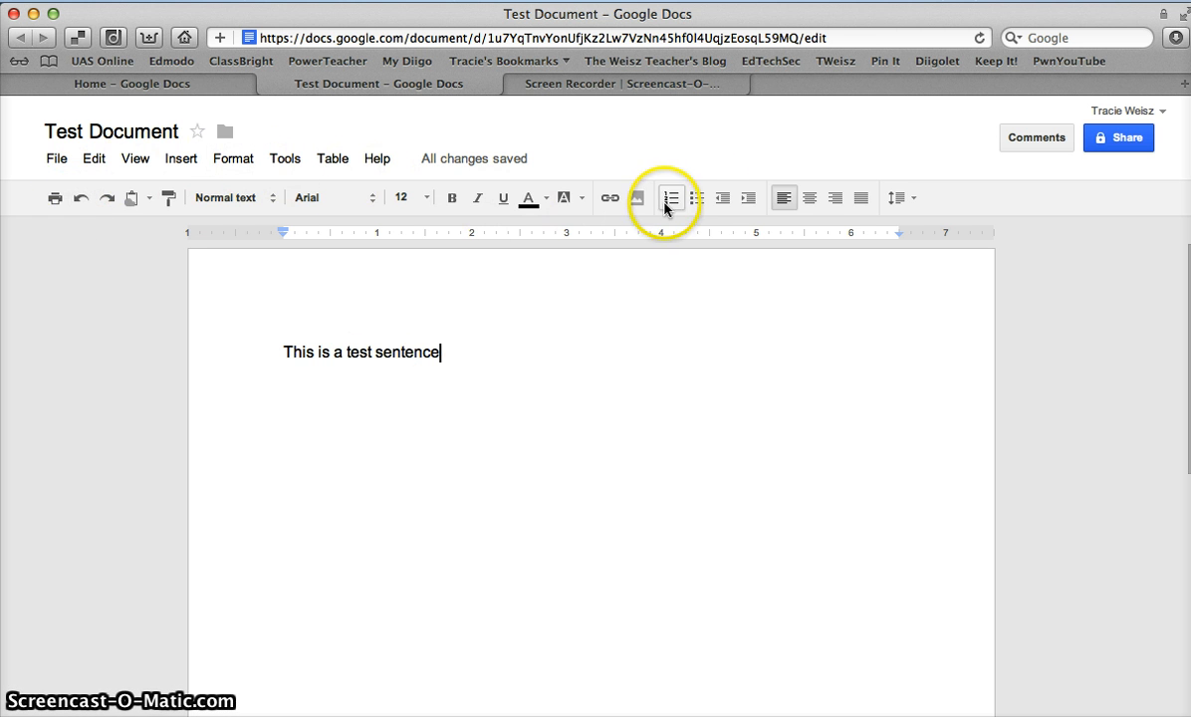
click(615, 323)
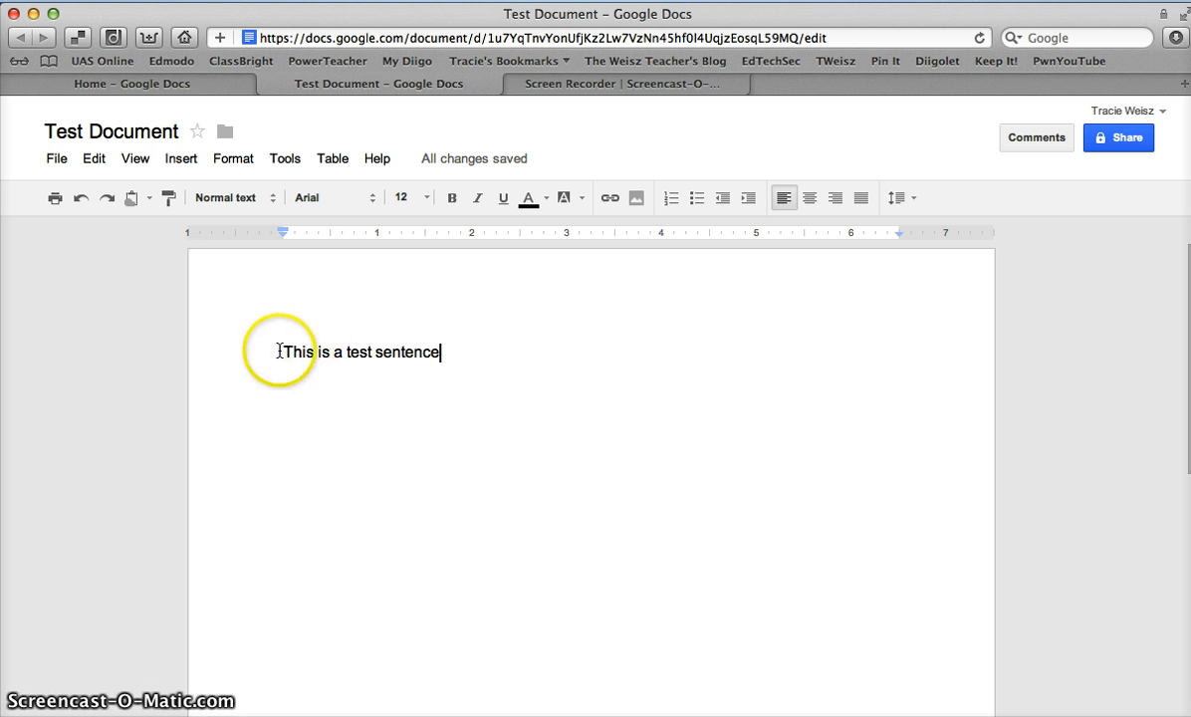
drag(281, 353, 498, 359)
key(super+c)
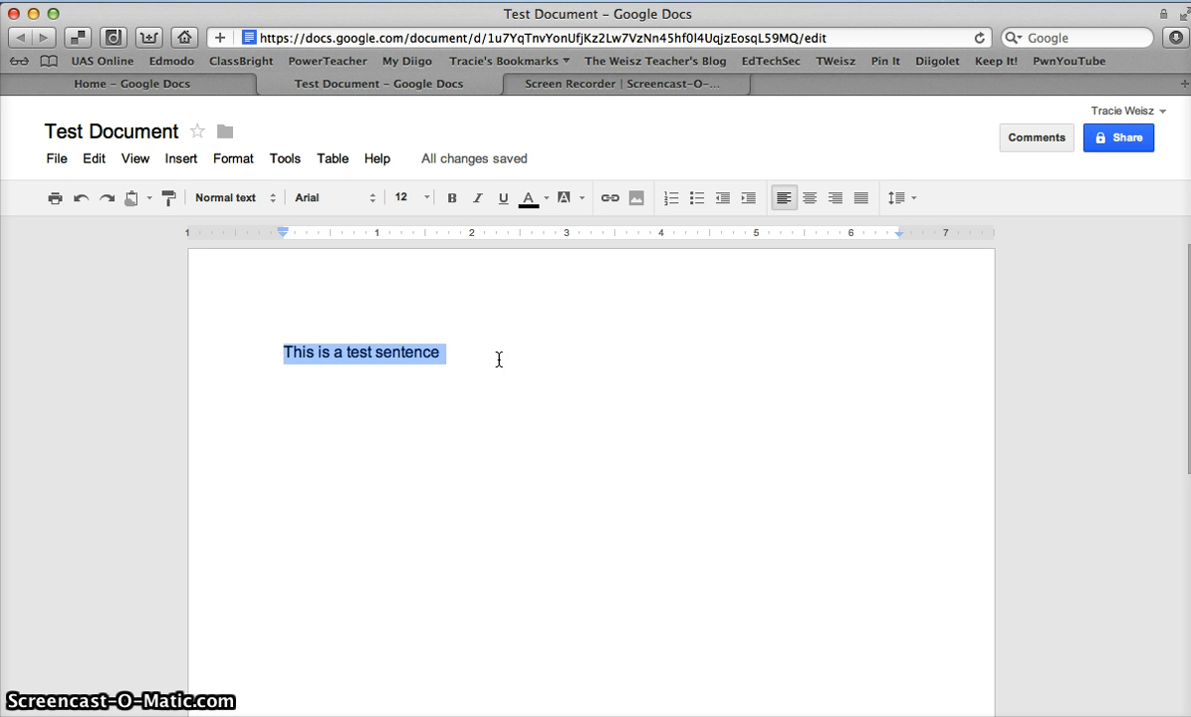
click(498, 366)
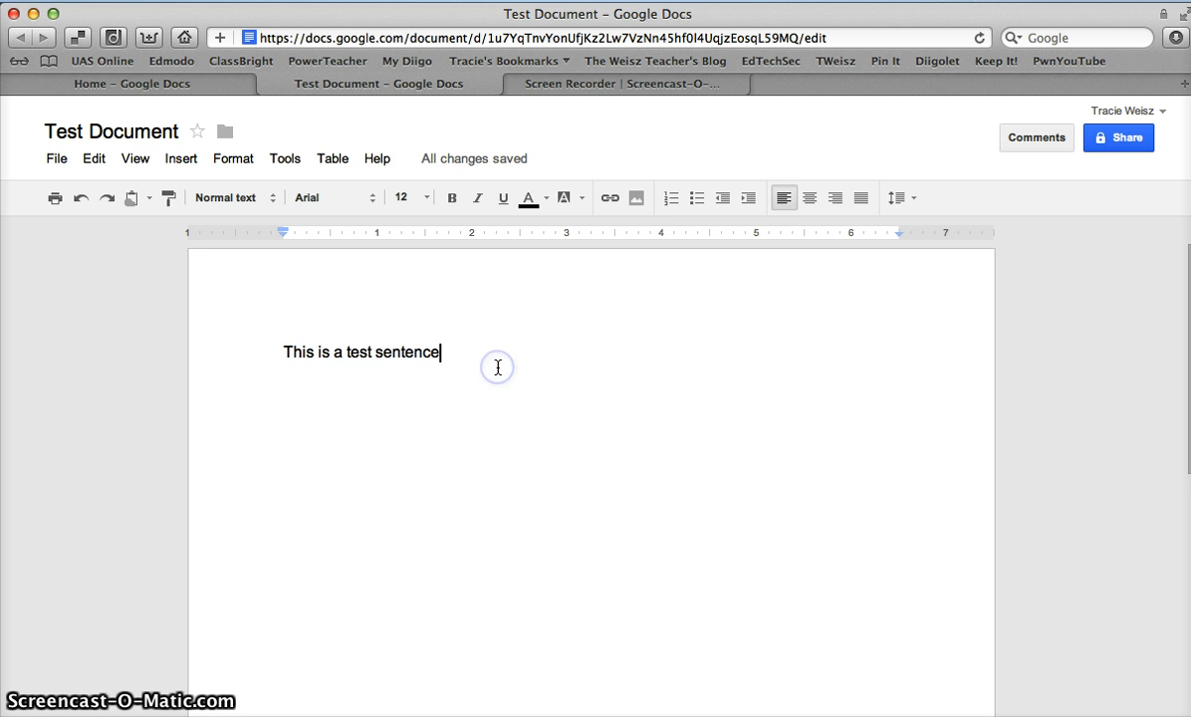
key(Return)
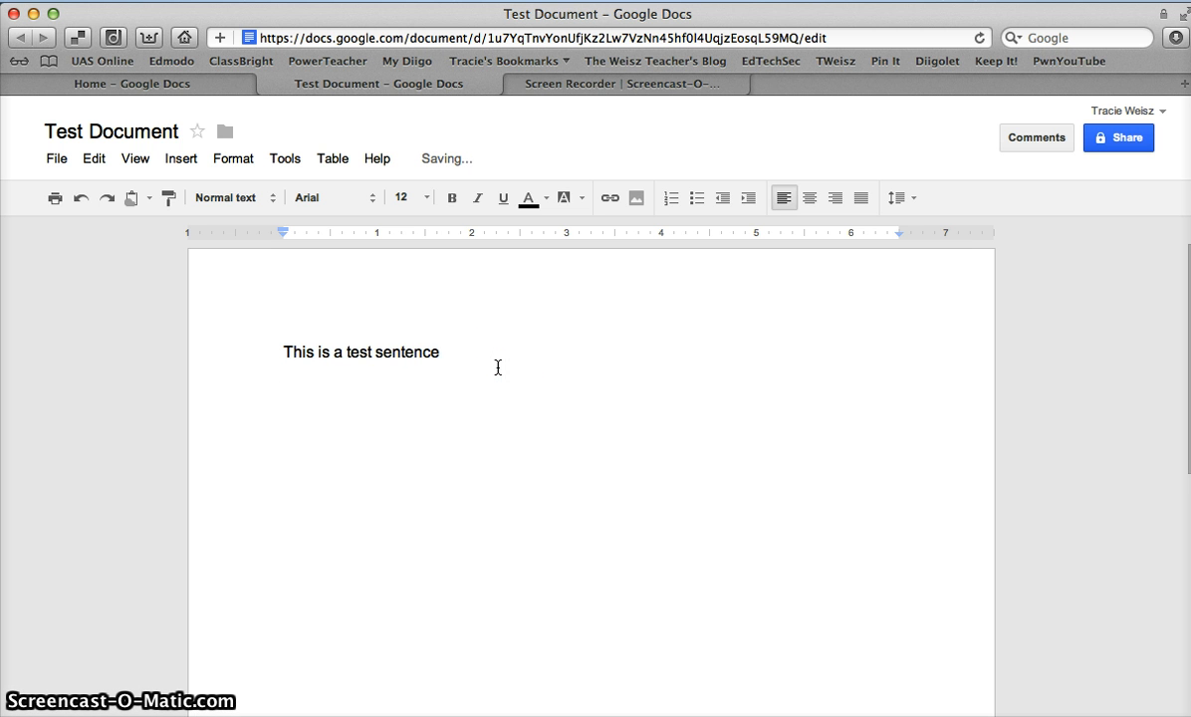
key(super+v)
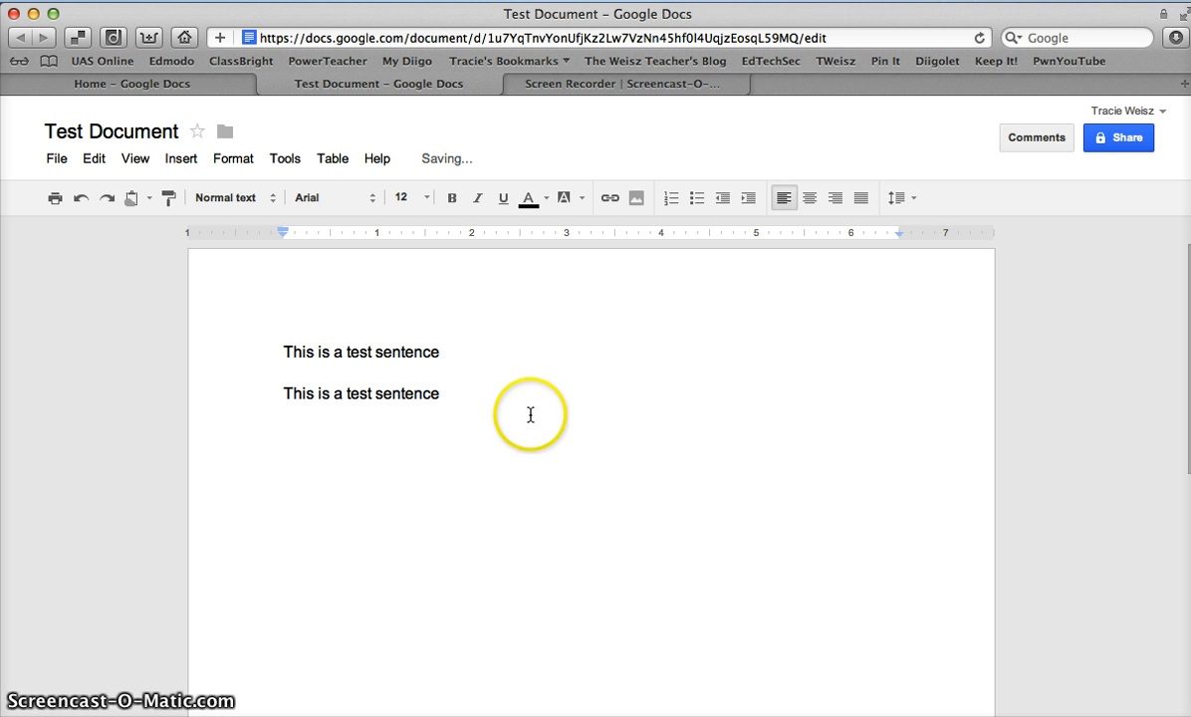
Cut the second copy of the sentence and paste it on a new line above the first one
click(284, 391)
drag(284, 391, 441, 389)
key(ctrl+c)
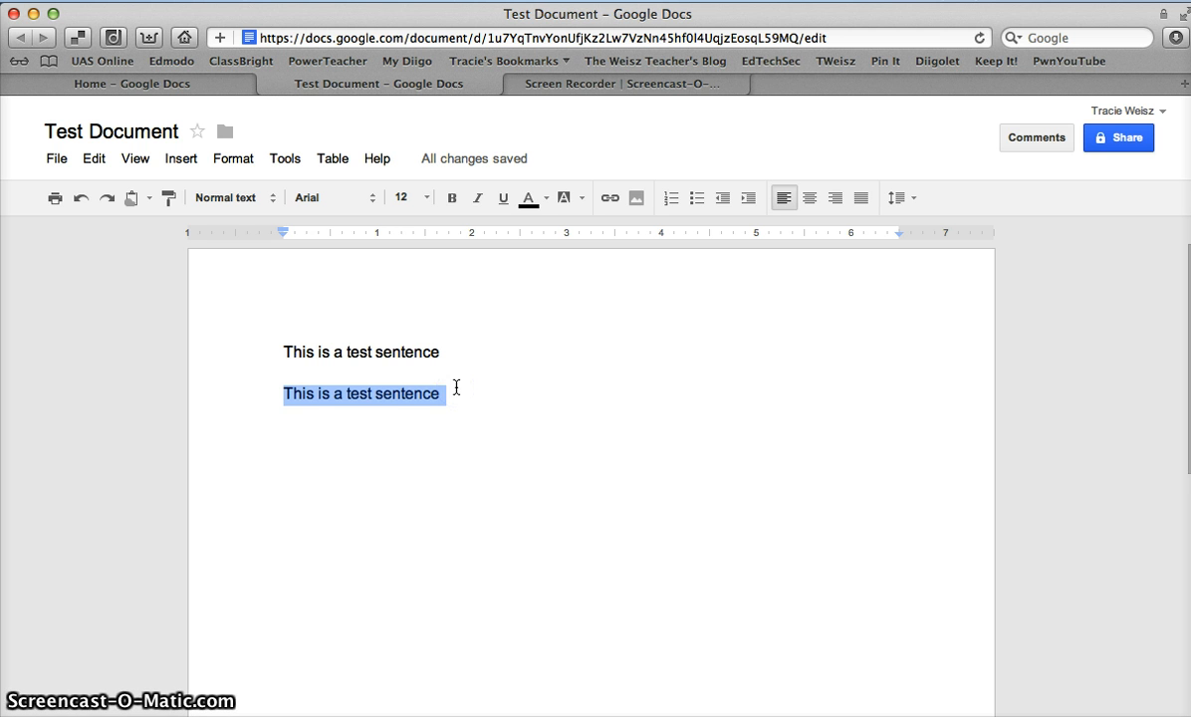
key(BackSpace)
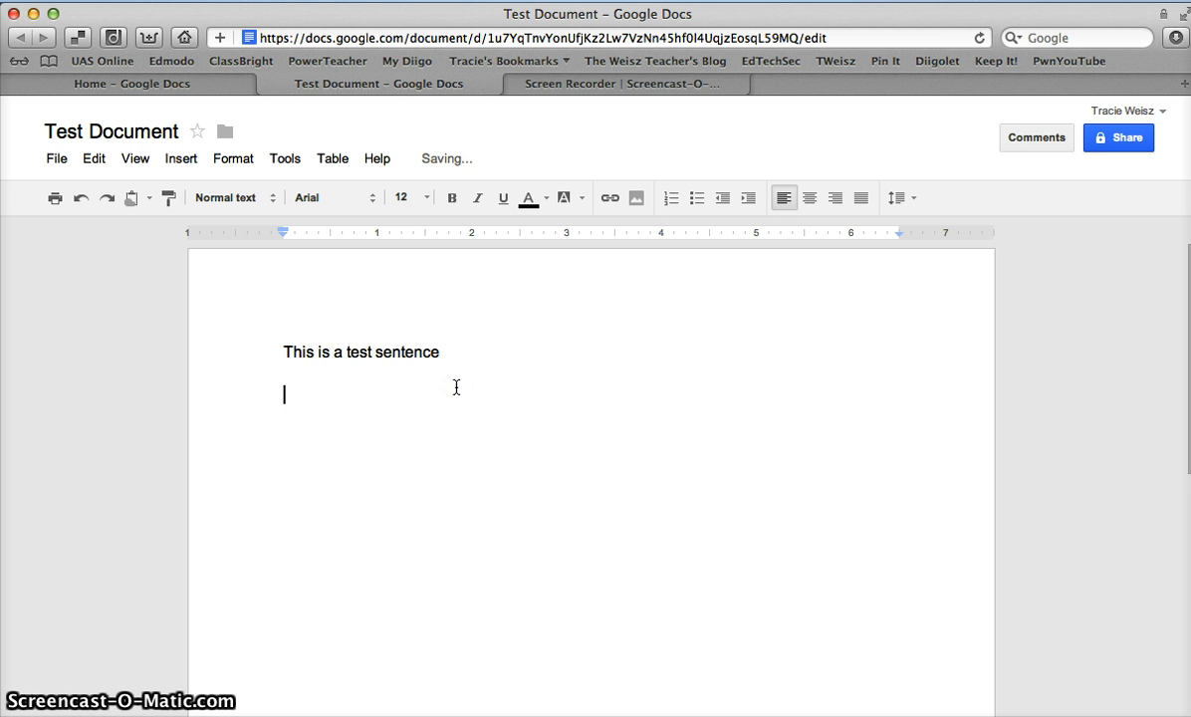
click(285, 348)
key(Return)
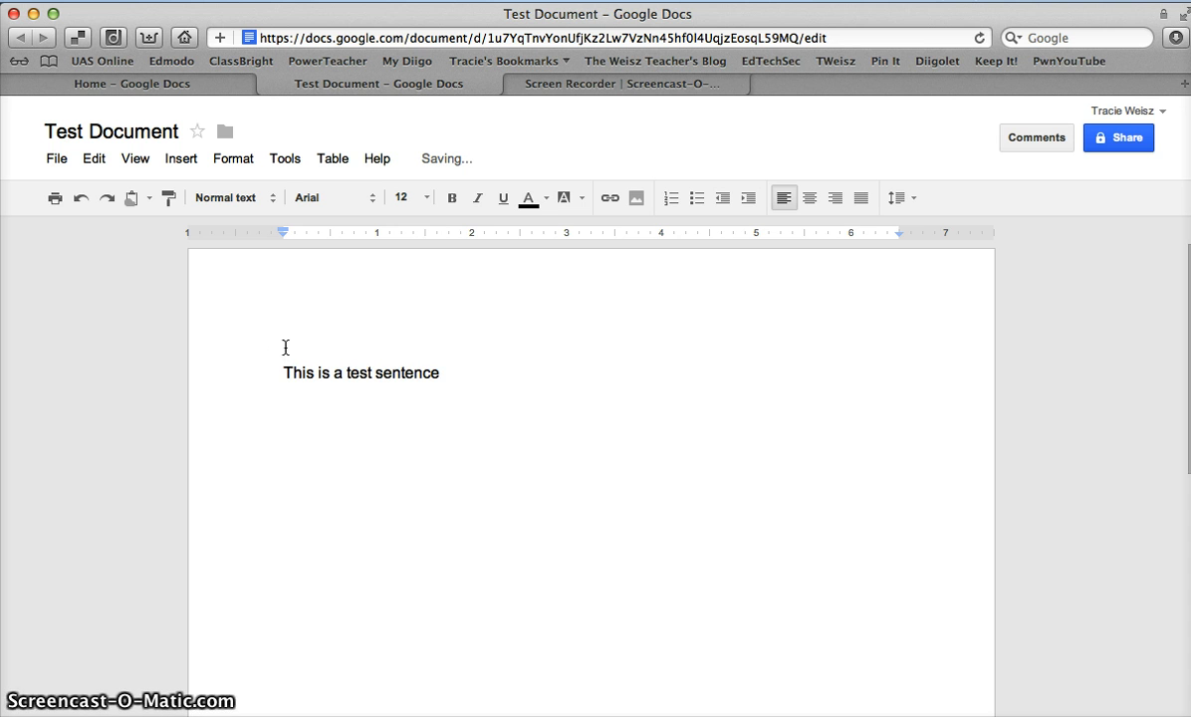
key(ctrl+v)
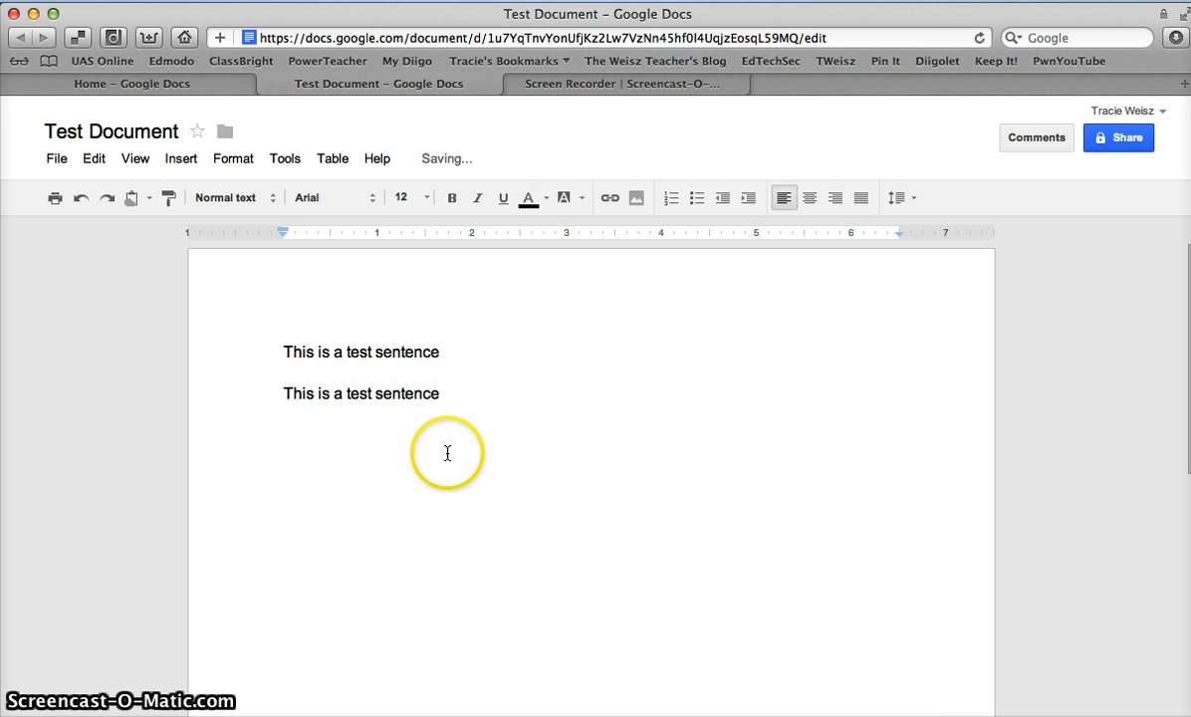